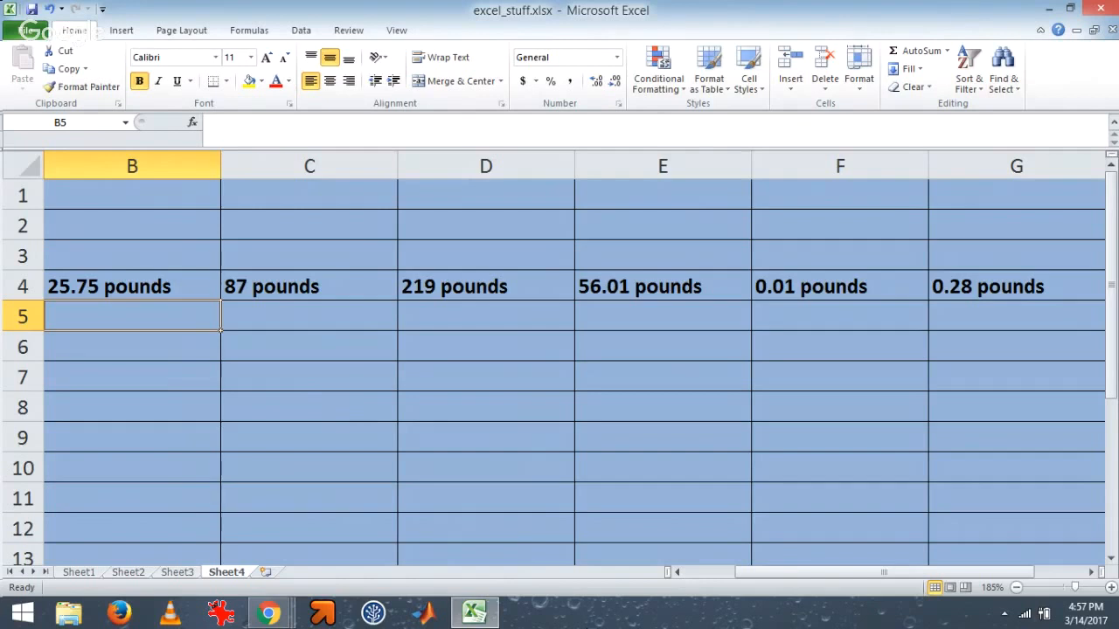
Examine the weight entries in cells B4 through G4 and inspect the underlying content of B4.
{"action": "left_click", "coordinate": [132, 286]}
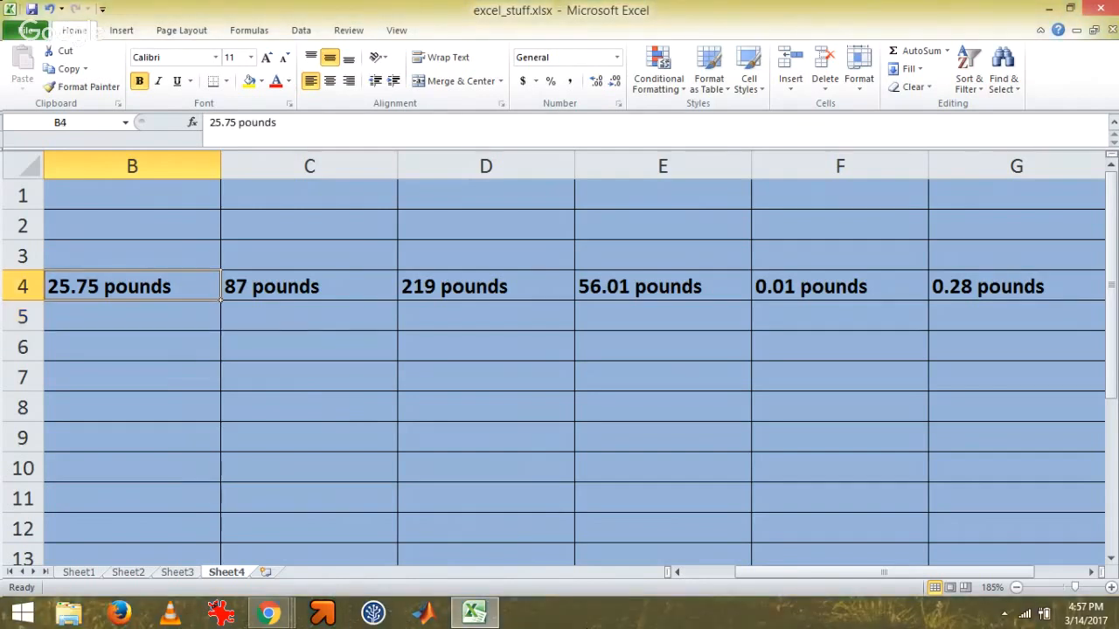
{"action": "key", "text": "Right"}
{"action": "key", "text": "Right"}
{"action": "key", "text": "Right"}
{"action": "key", "text": "Right"}
{"action": "key", "text": "Right"}
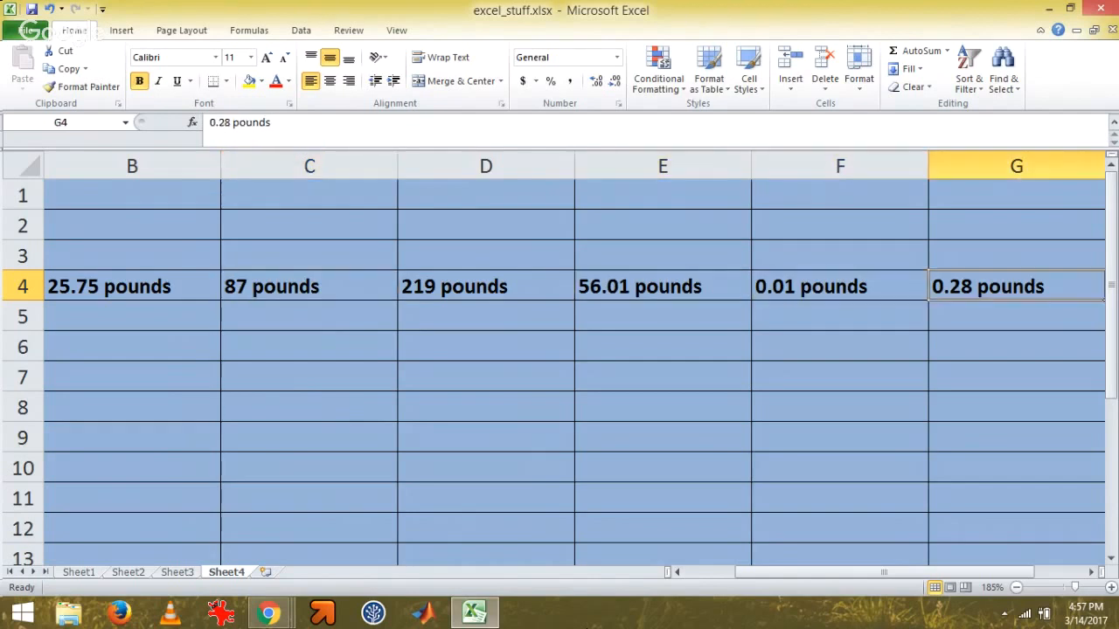
{"action": "key", "text": "Left"}
{"action": "key", "text": "Left"}
{"action": "key", "text": "Left"}
{"action": "key", "text": "Left"}
{"action": "key", "text": "Left"}
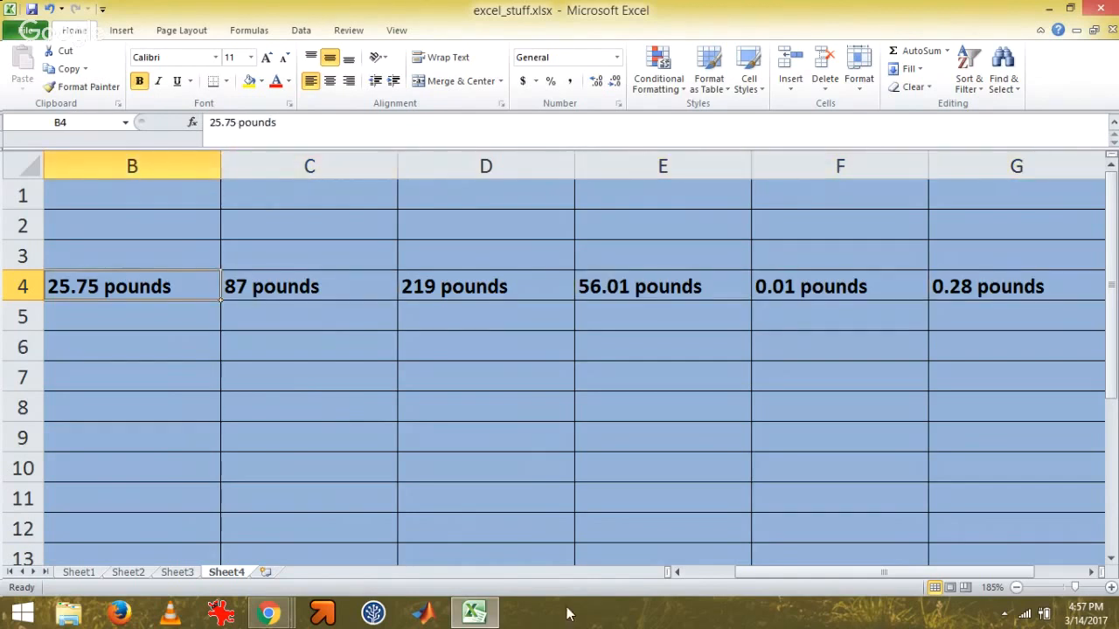
{"action": "left_click", "coordinate": [298, 126]}
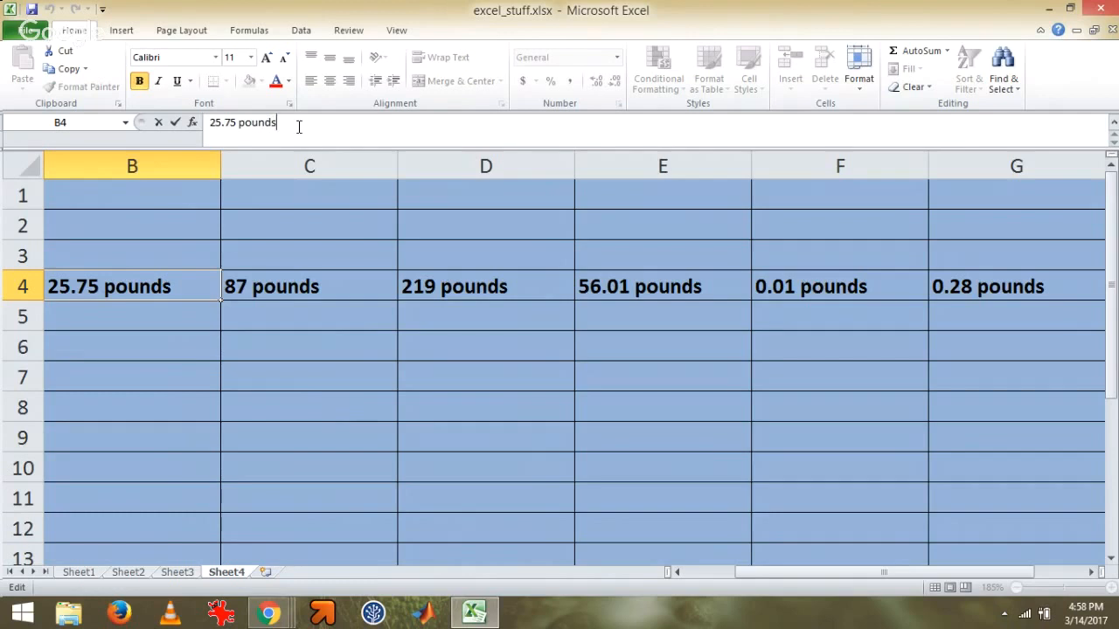
{"action": "key", "text": "Return"}
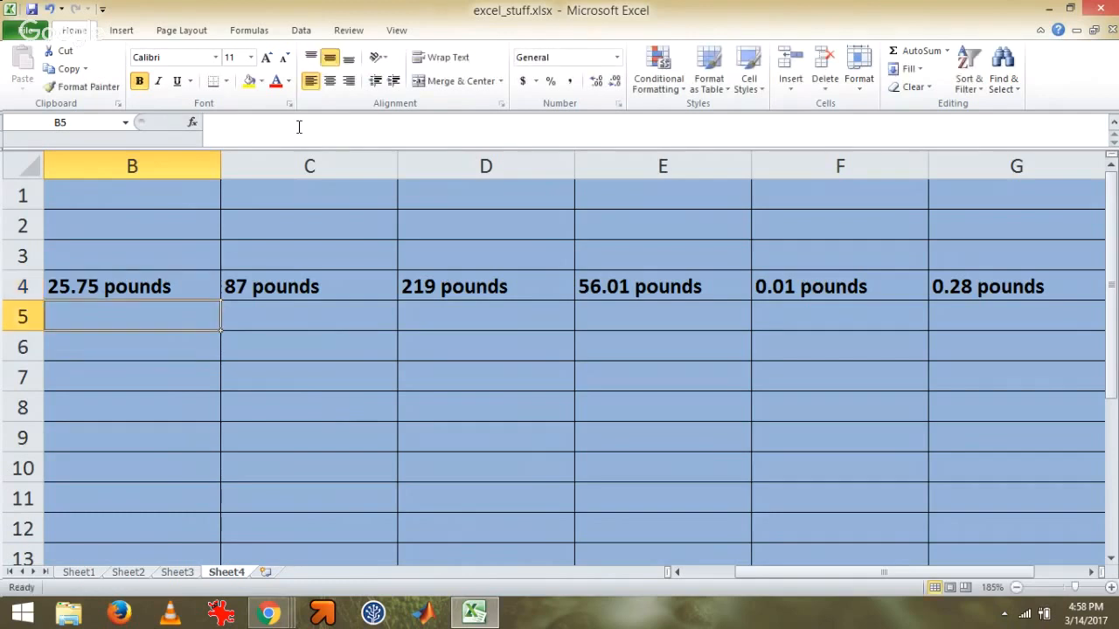
Try to total the row 4 weights in cell B5 with the formula =SUM(B4:G4).
{"action": "type", "text": "=s"}
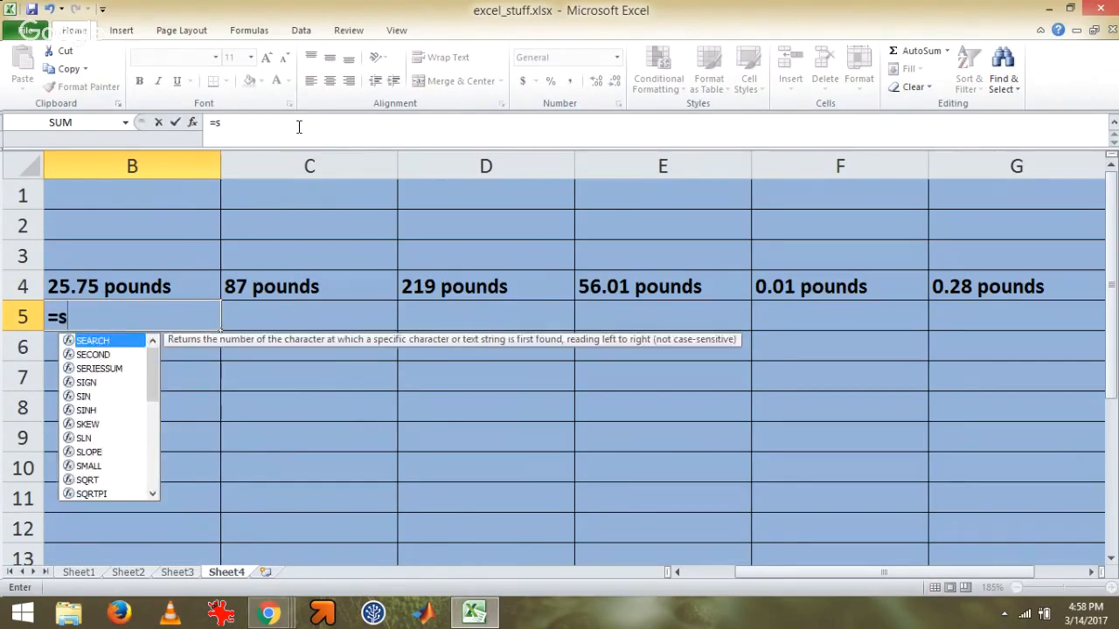
{"action": "type", "text": "um("}
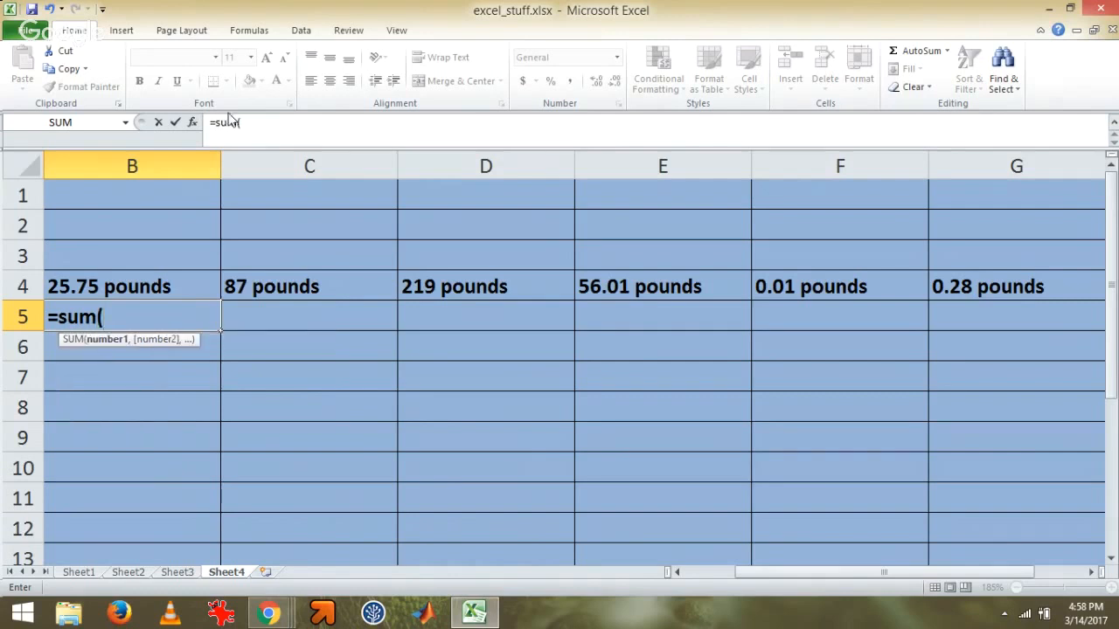
{"action": "left_click_drag", "start_coordinate": [158, 288], "coordinate": [936, 287]}
{"action": "key", "text": "Return"}
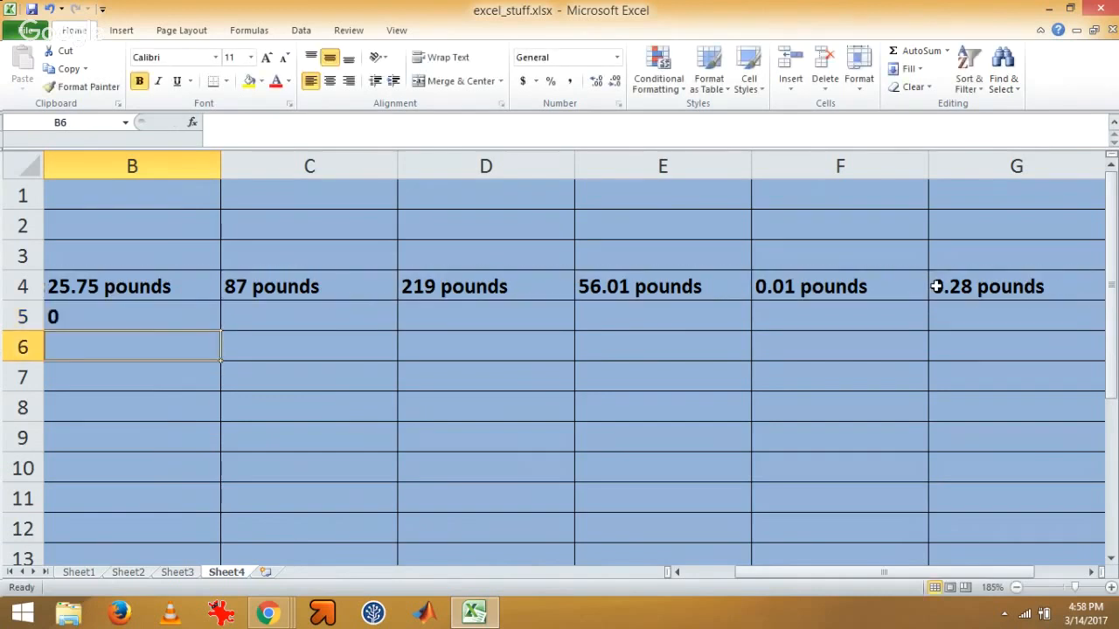
Clear the SUM formula from cell B5.
{"action": "key", "text": "Up"}
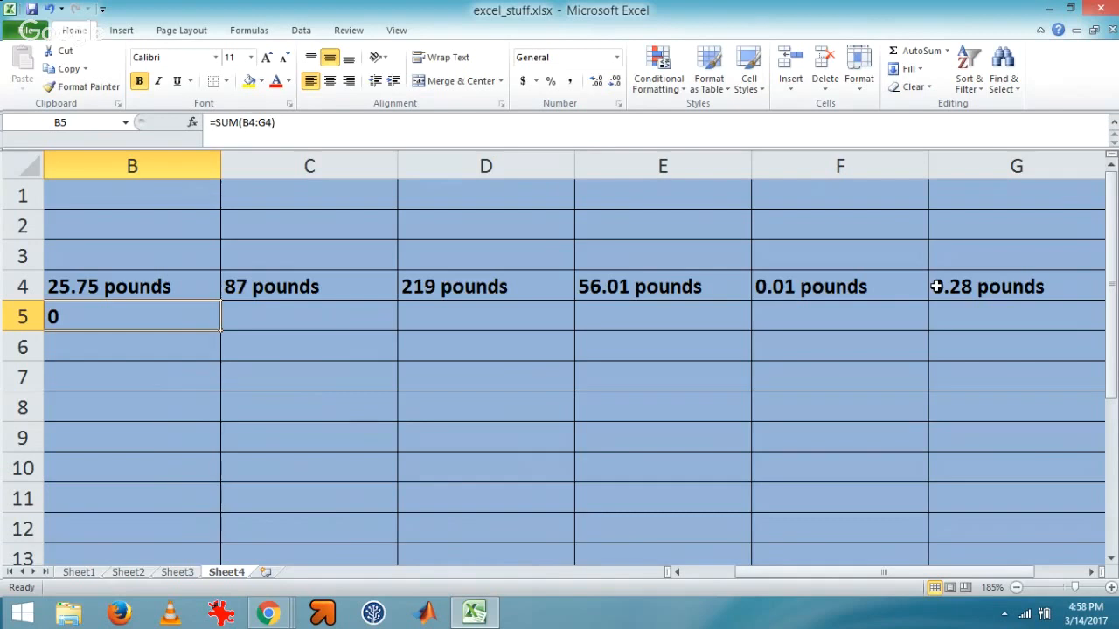
{"action": "key", "text": "BackSpace"}
{"action": "key", "text": "Return"}
Open the cell formatting settings for B7:G7 and choose the Custom number category.
{"action": "key", "text": "Return"}
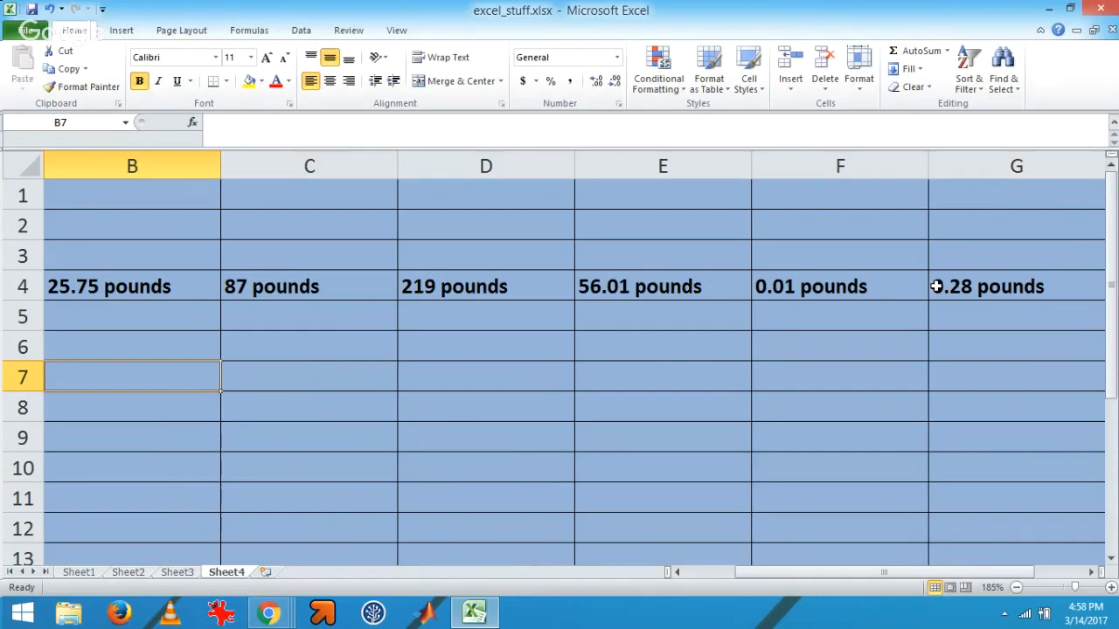
{"action": "key", "text": "shift+Right"}
{"action": "key", "text": "shift+Right"}
{"action": "key", "text": "shift+Right"}
{"action": "key", "text": "shift+Right"}
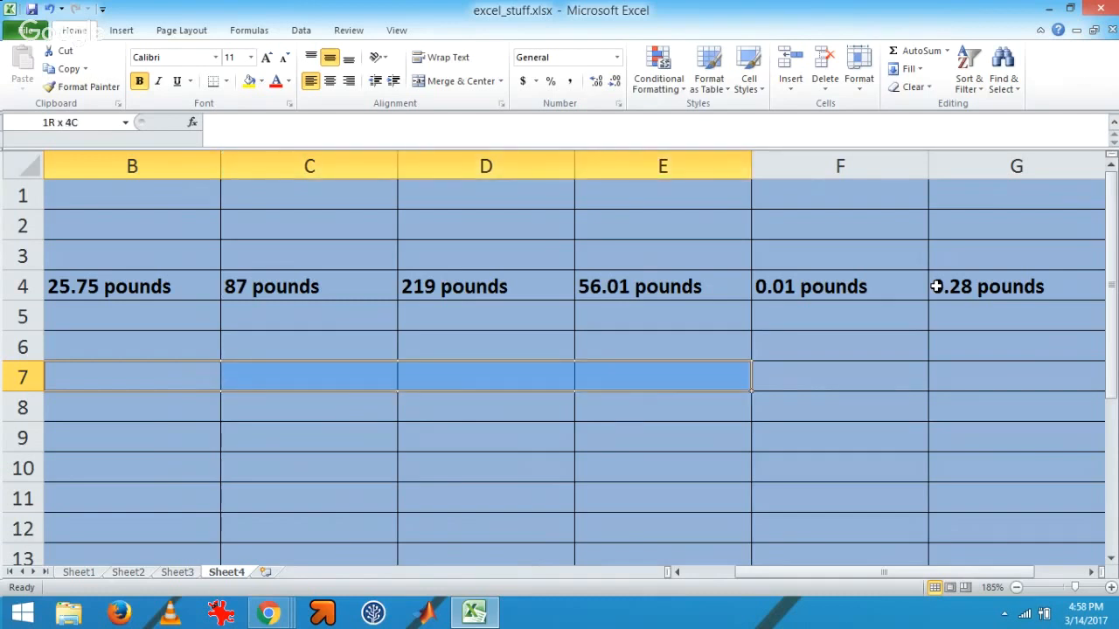
{"action": "key", "text": "shift+Right"}
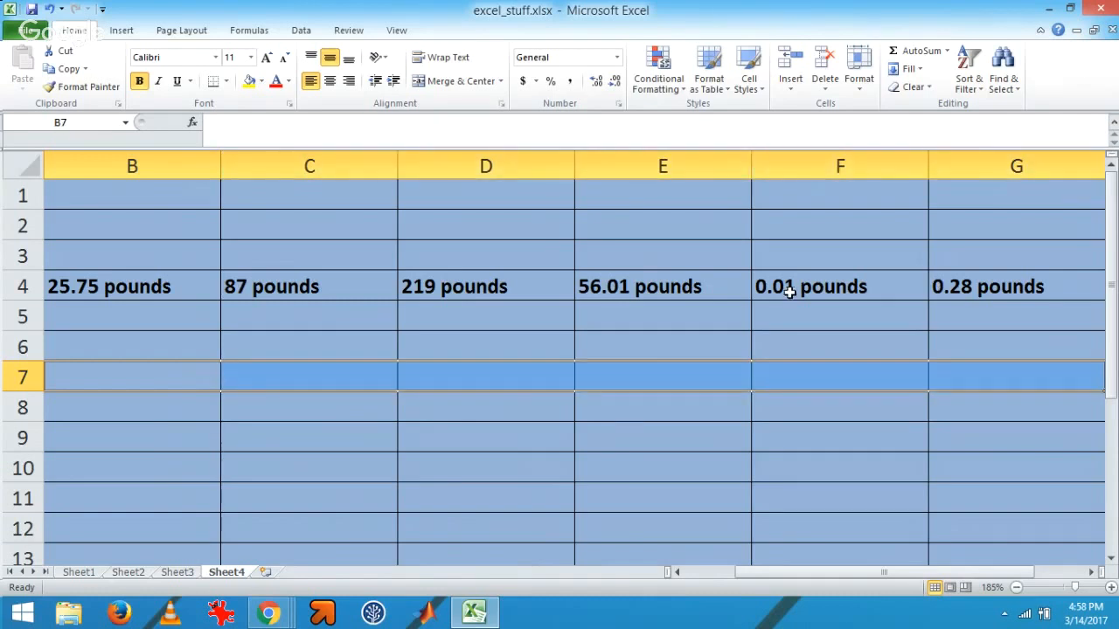
{"action": "right_click", "coordinate": [191, 380]}
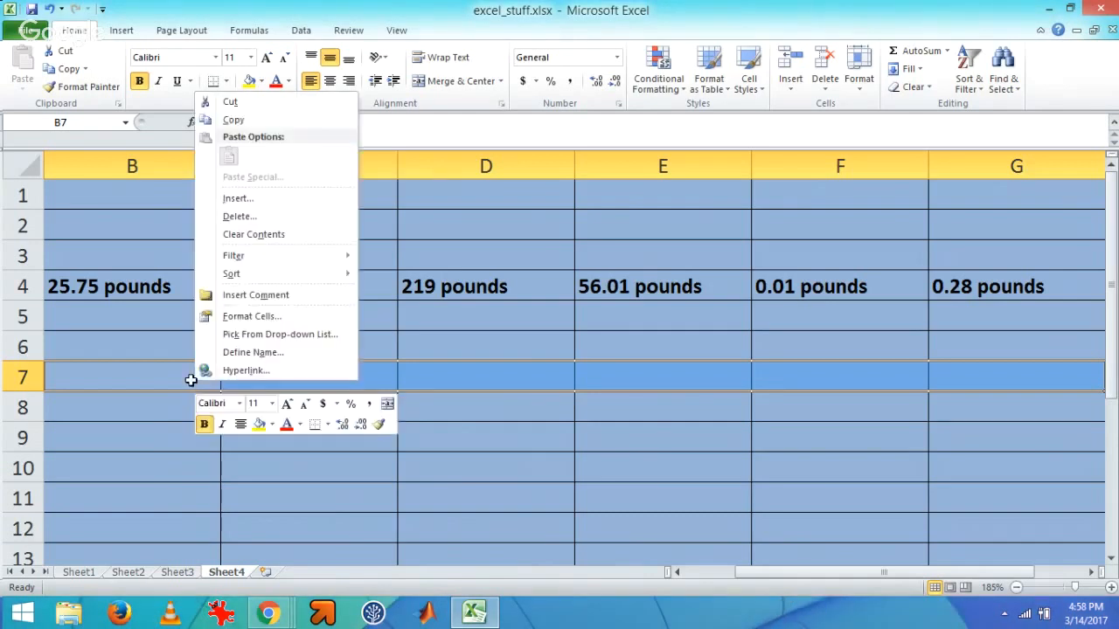
{"action": "left_click", "coordinate": [220, 317]}
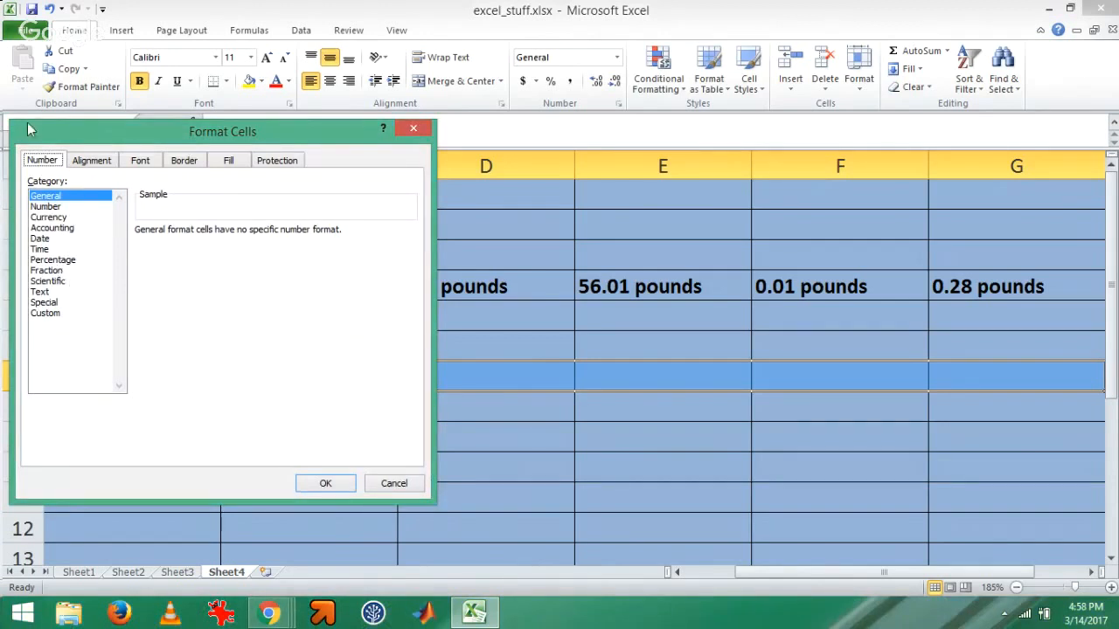
{"action": "left_click", "coordinate": [52, 317]}
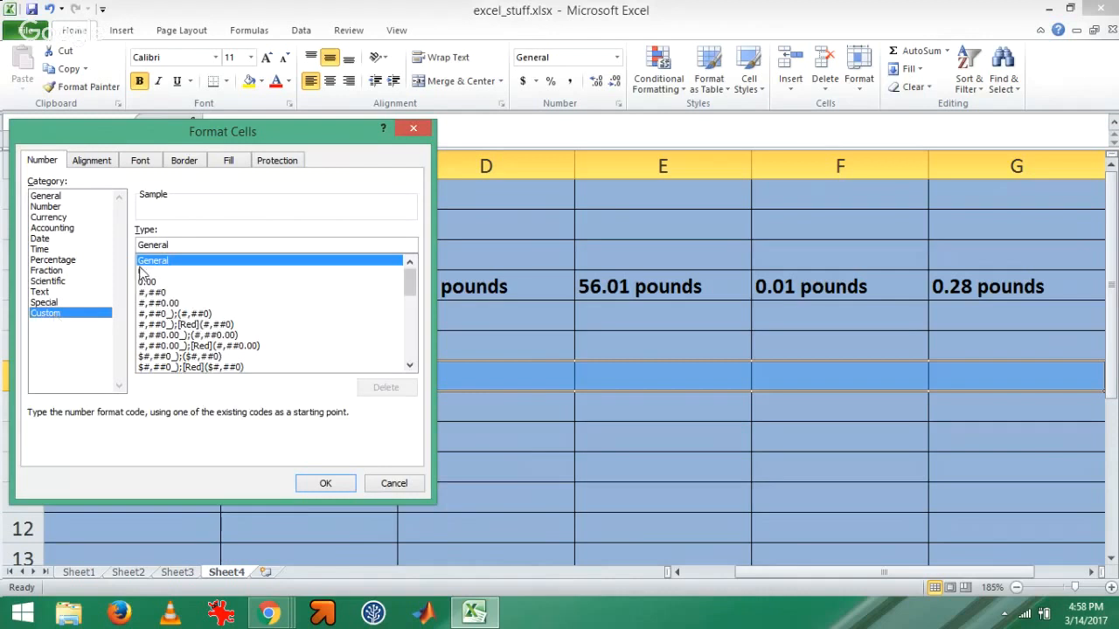
Replace the General format code with 0.00 for the selected cells.
{"action": "left_click", "coordinate": [176, 245]}
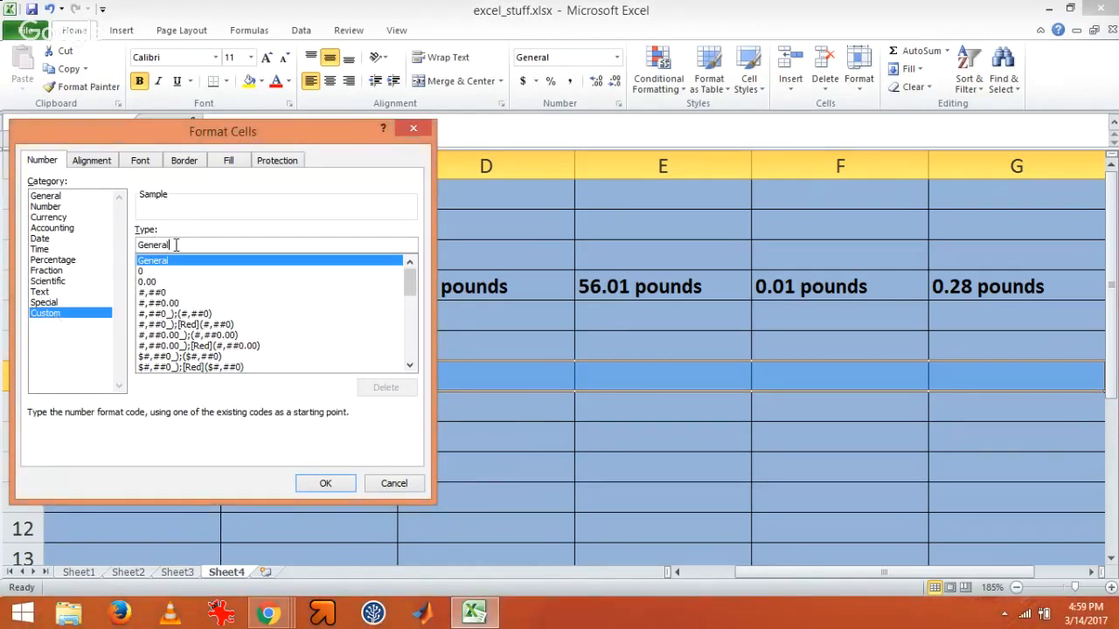
{"action": "key", "text": "BackSpace"}
{"action": "key", "text": "BackSpace"}
{"action": "key", "text": "BackSpace"}
{"action": "key", "text": "BackSpace"}
{"action": "key", "text": "BackSpace"}
{"action": "key", "text": "BackSpace"}
{"action": "key", "text": "BackSpace"}
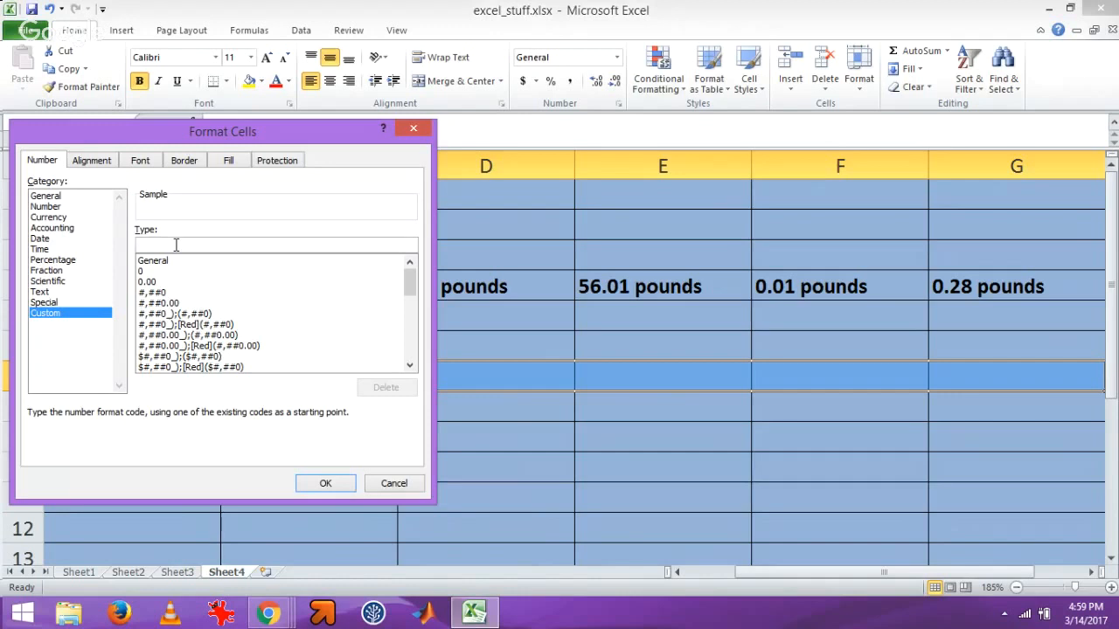
{"action": "type", "text": "0."}
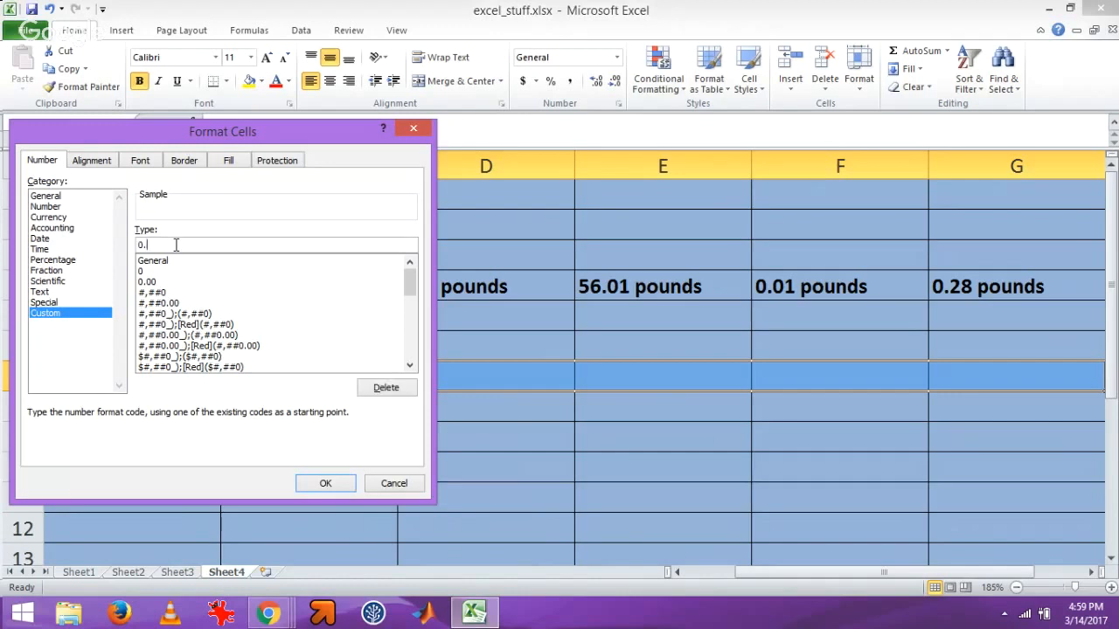
{"action": "type", "text": "00"}
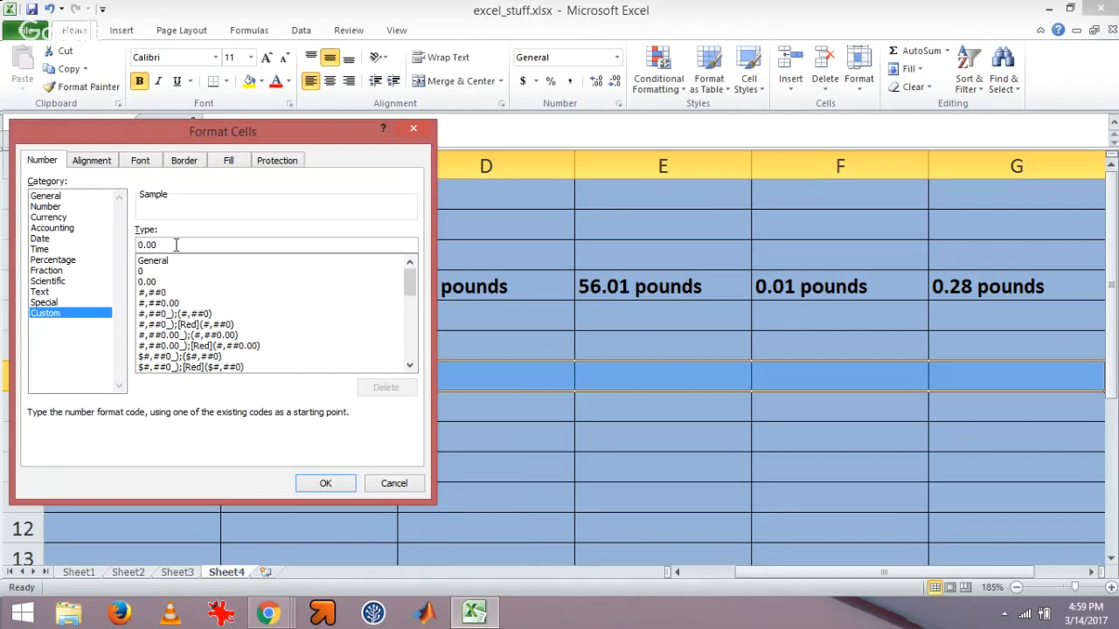
Complete the custom format code as 0.00 "pounds" and apply it to B7:G7.
{"action": "key", "text": "BackSpace"}
{"action": "key", "text": "BackSpace"}
{"action": "key", "text": "BackSpace"}
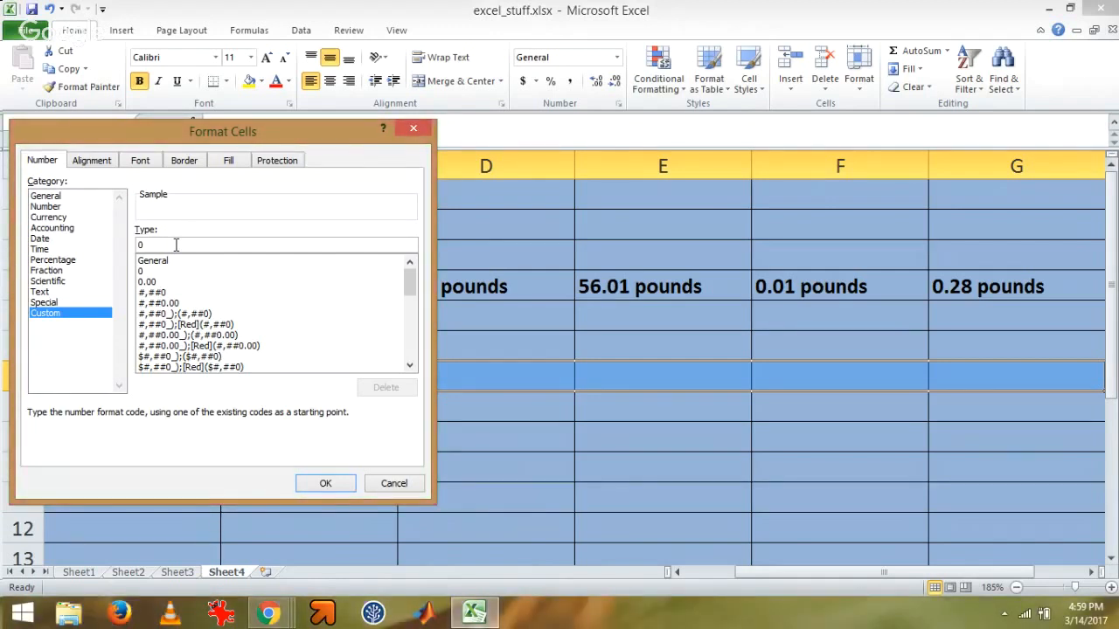
{"action": "type", "text": ".00"}
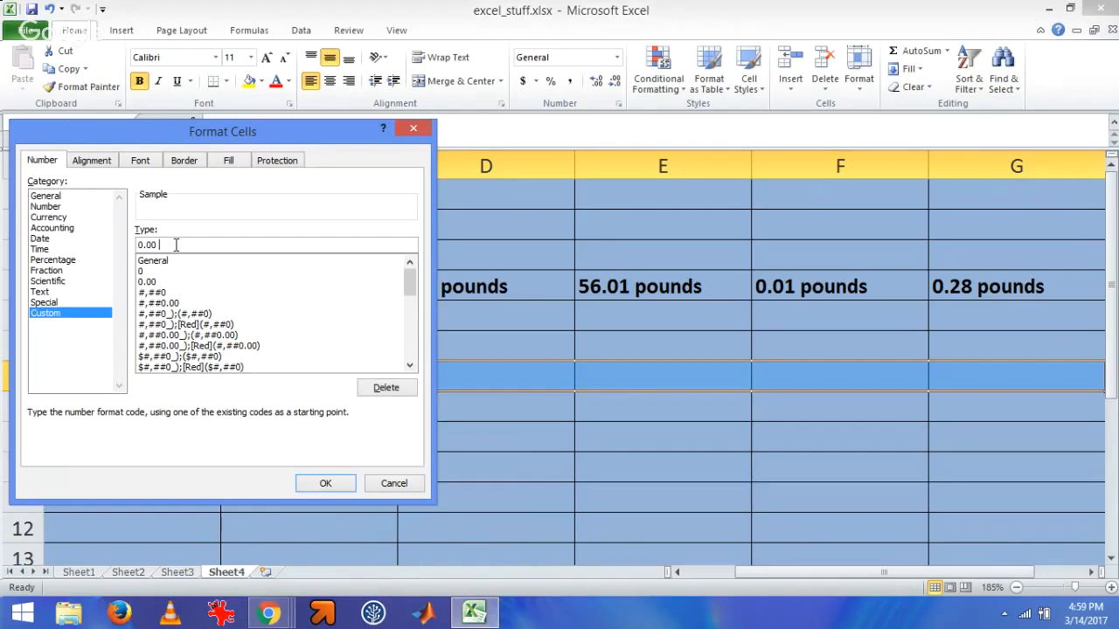
{"action": "type", "text": "\"pounds\""}
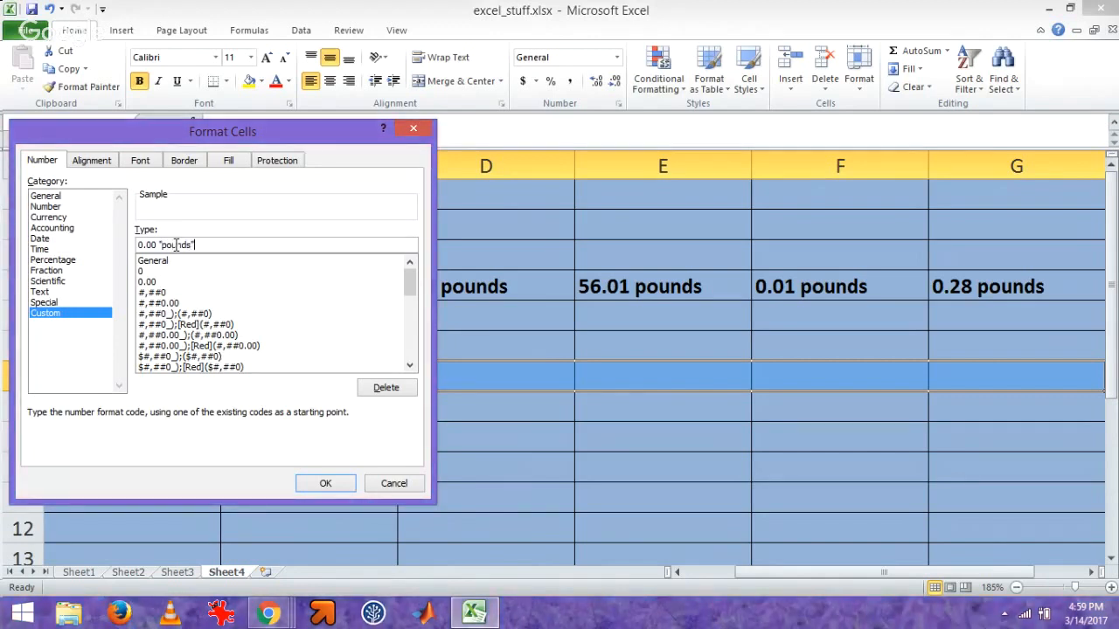
{"action": "left_click", "coordinate": [323, 485]}
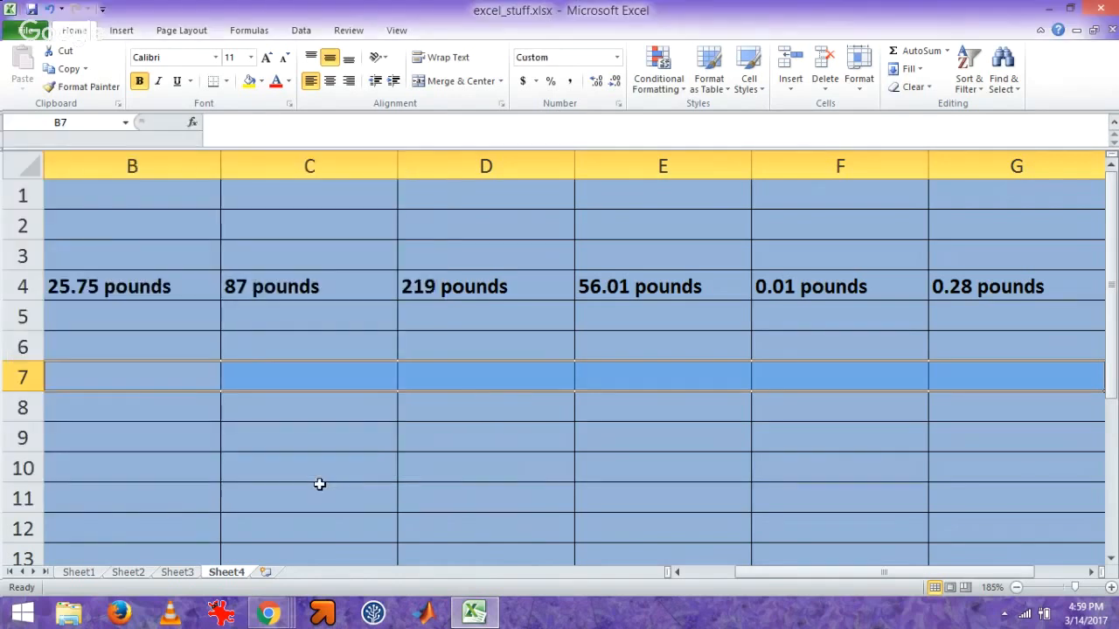
Enter 25.75 in cell B7 and check the value the cell actually stores.
{"action": "left_click", "coordinate": [170, 370]}
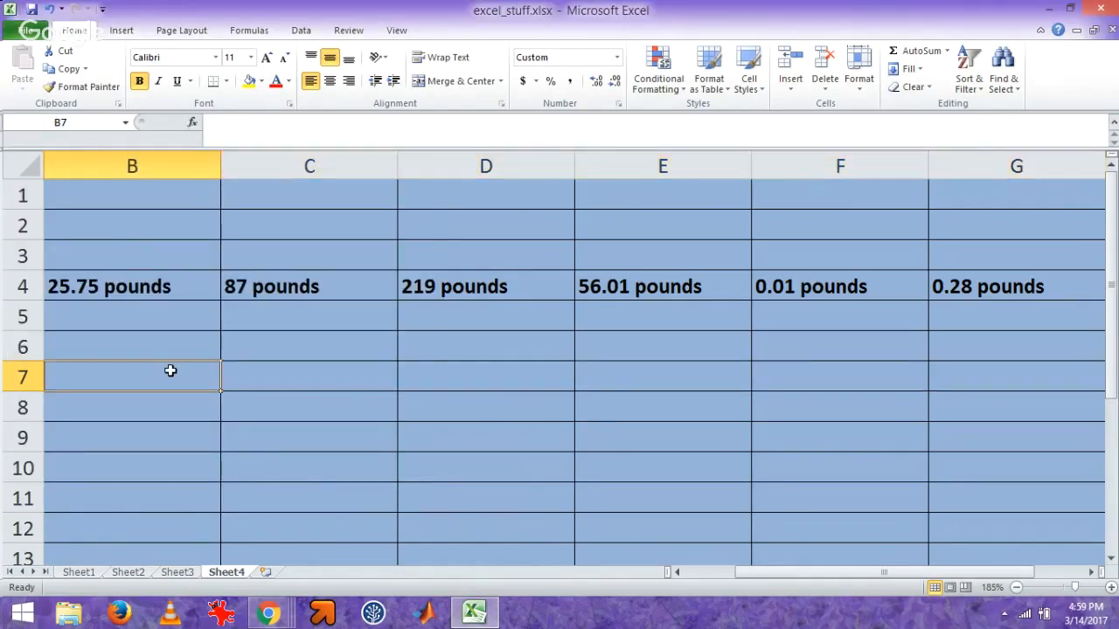
{"action": "type", "text": "25.75"}
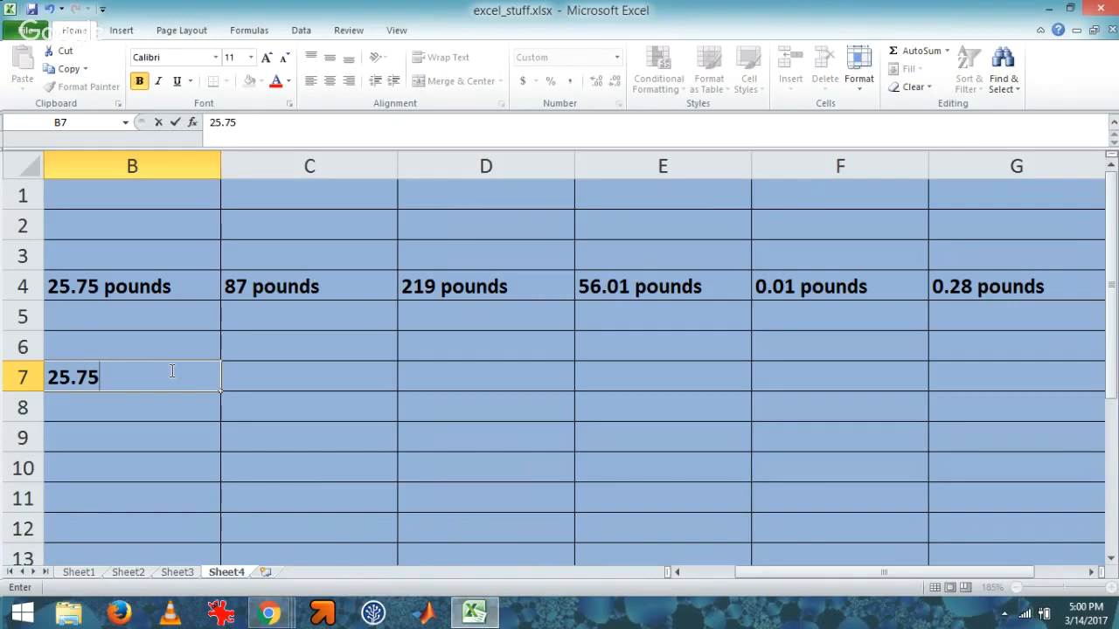
{"action": "key", "text": "Return"}
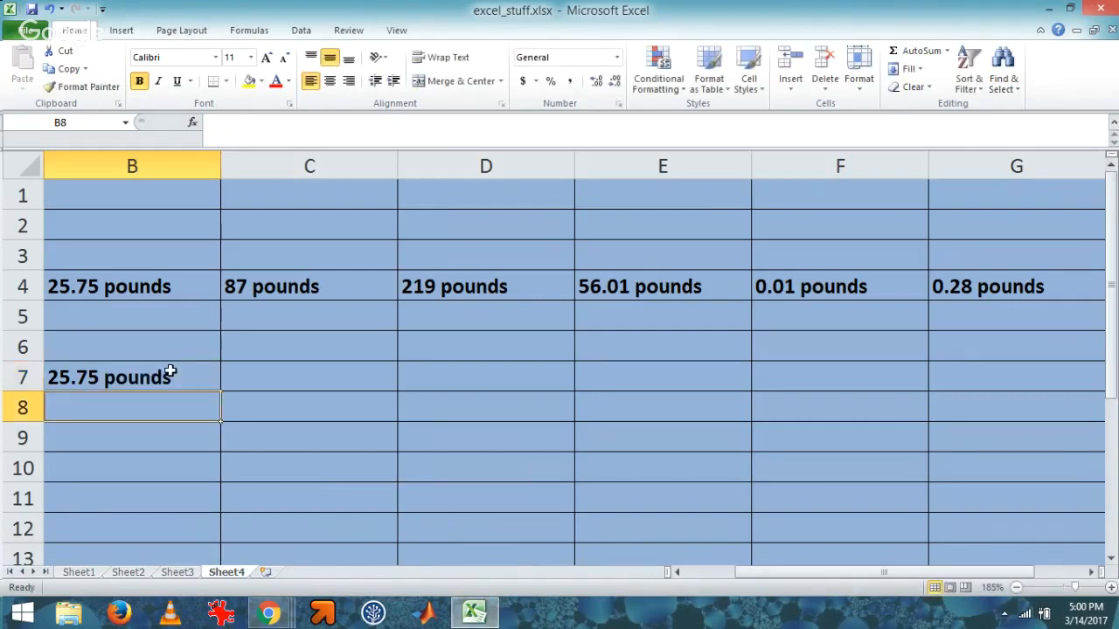
{"action": "key", "text": "Up"}
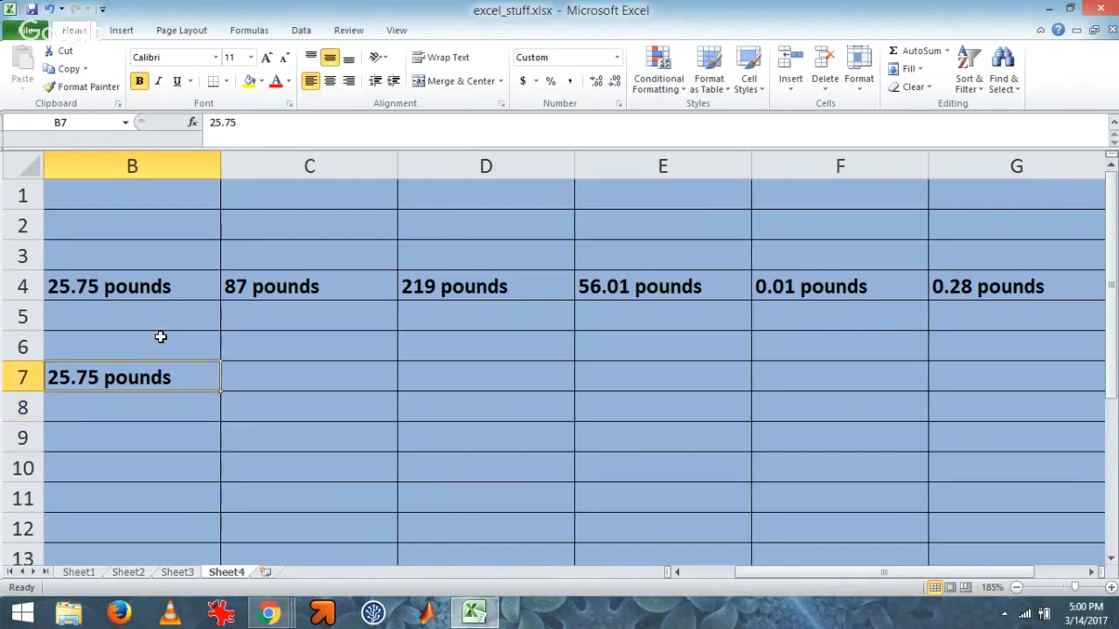
{"action": "left_click", "coordinate": [247, 122]}
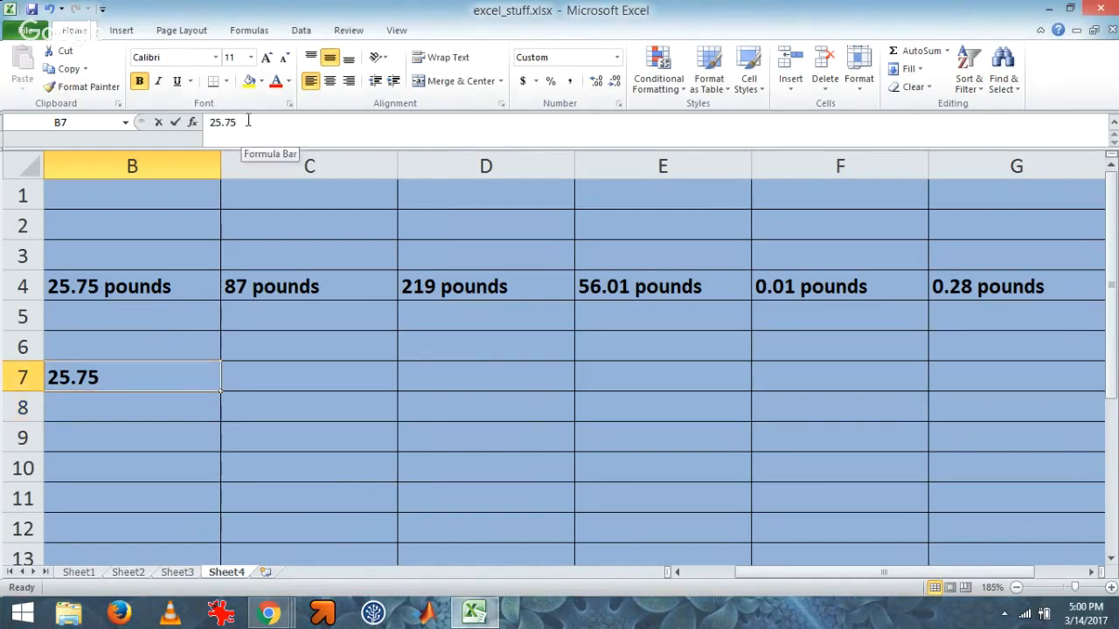
{"action": "left_click", "coordinate": [248, 122]}
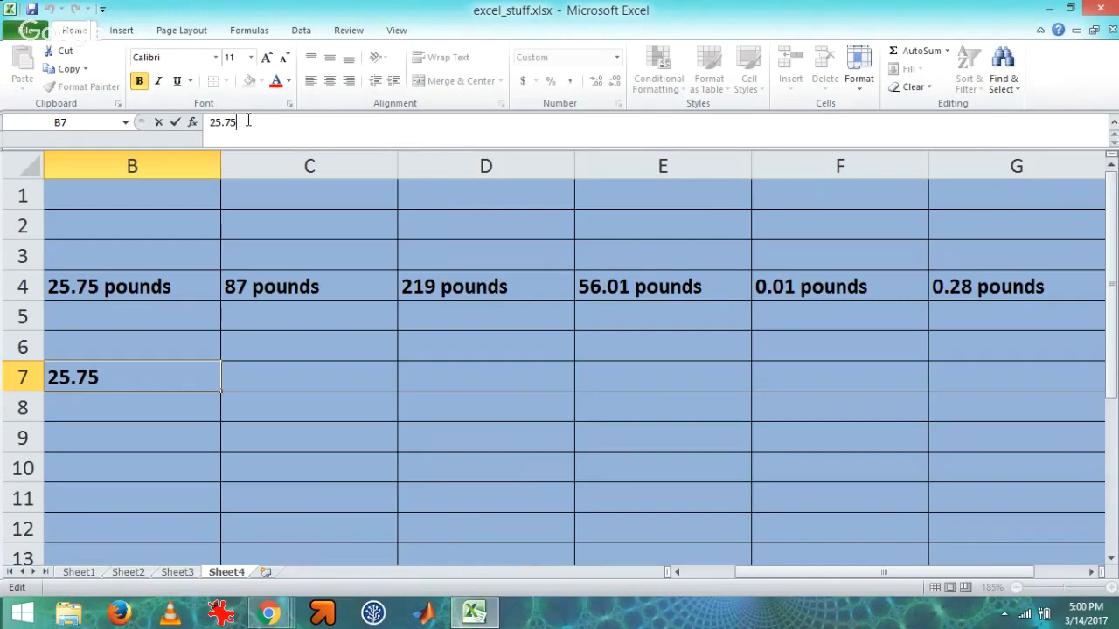
{"action": "key", "text": "Return"}
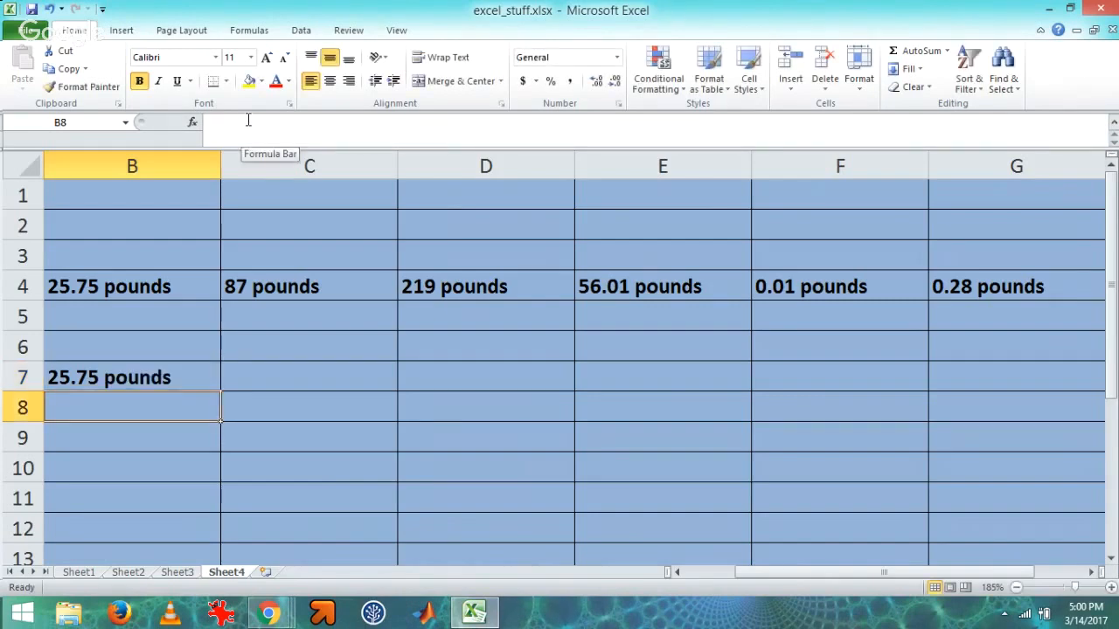
Enter 87 in cell C7 and 219 in cell D7.
{"action": "key", "text": "Up"}
{"action": "key", "text": "Right"}
{"action": "type", "text": "87"}
{"action": "key", "text": "Return"}
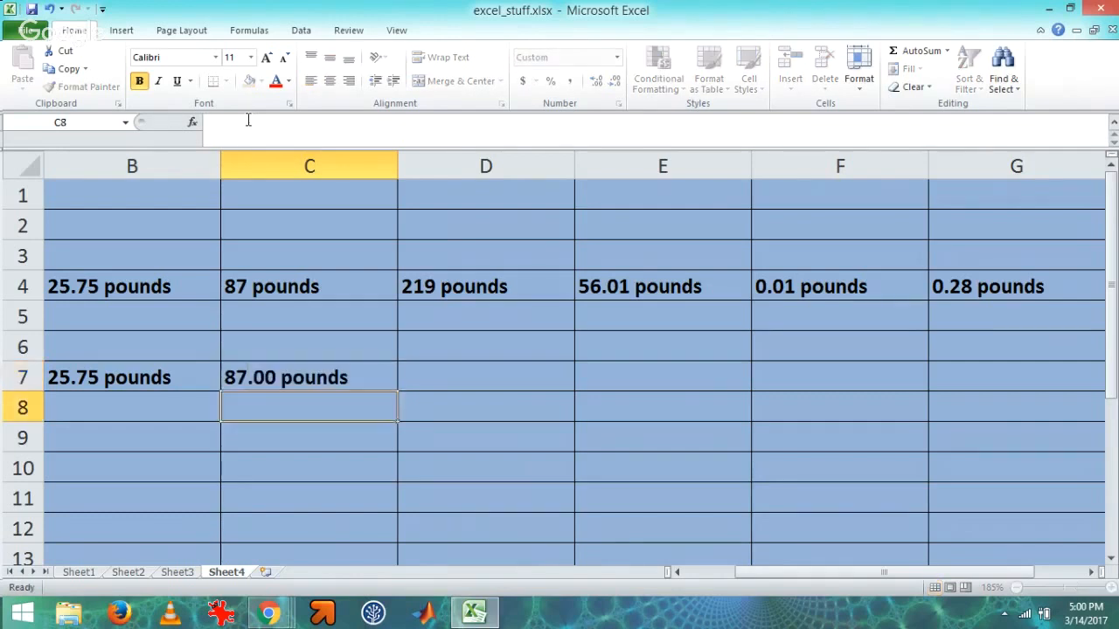
{"action": "key", "text": "Up"}
{"action": "key", "text": "Right"}
{"action": "type", "text": "219"}
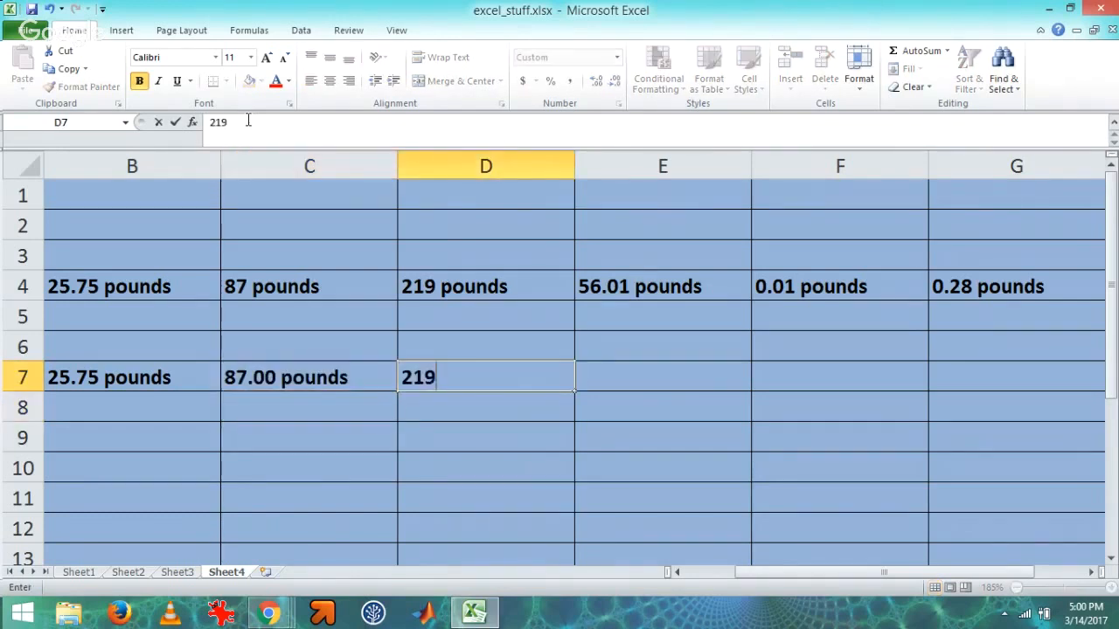
{"action": "key", "text": "Tab"}
Enter 56.01 in cell E7, 0.01 in cell F7 and 0.28 in cell G7.
{"action": "type", "text": "56"}
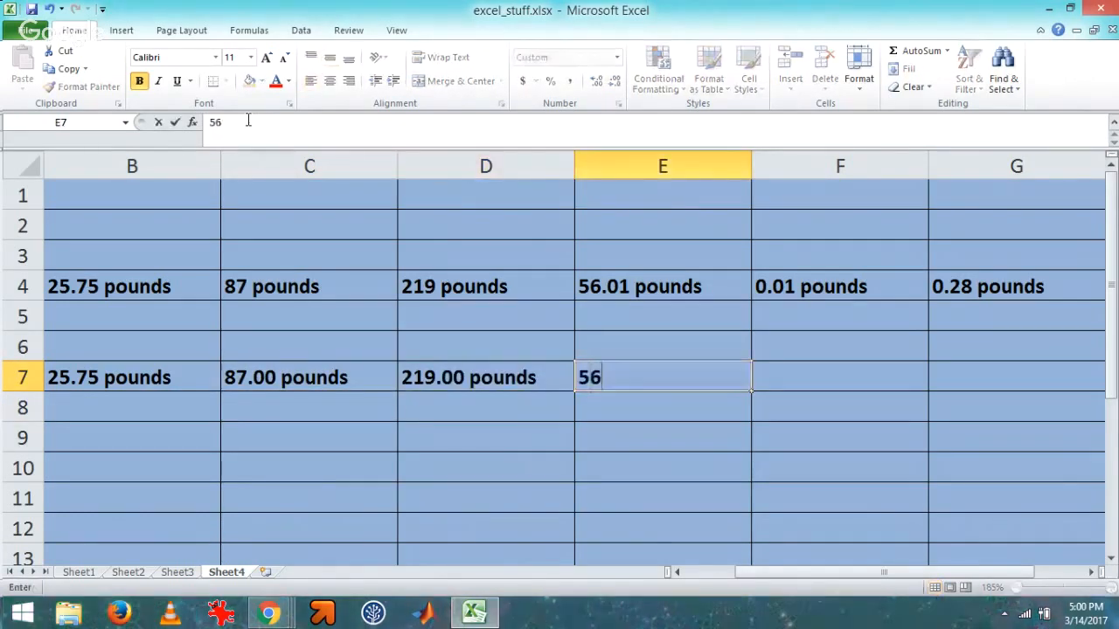
{"action": "type", "text": ".01"}
{"action": "key", "text": "Return"}
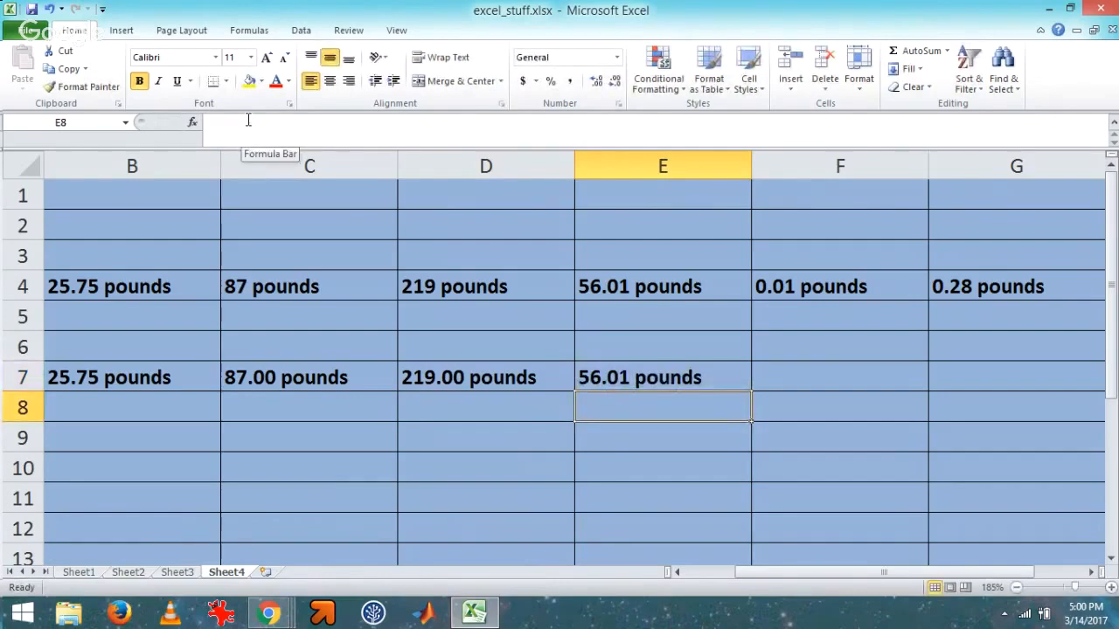
{"action": "key", "text": "Up"}
{"action": "key", "text": "Right"}
{"action": "type", "text": "0.01"}
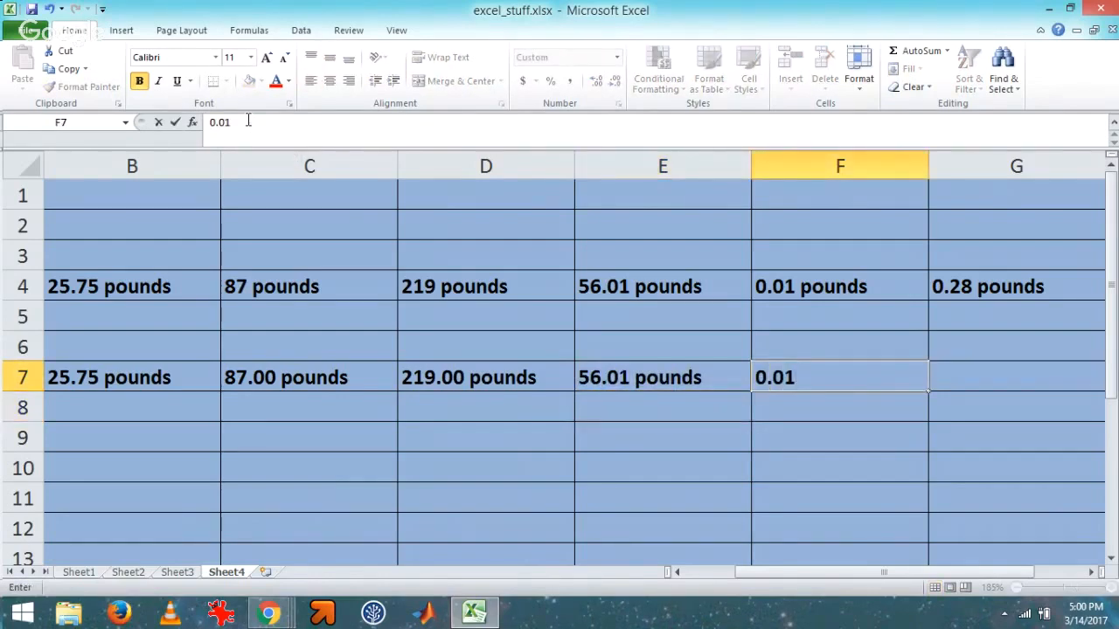
{"action": "key", "text": "Right"}
{"action": "type", "text": "0.28"}
{"action": "key", "text": "Return"}
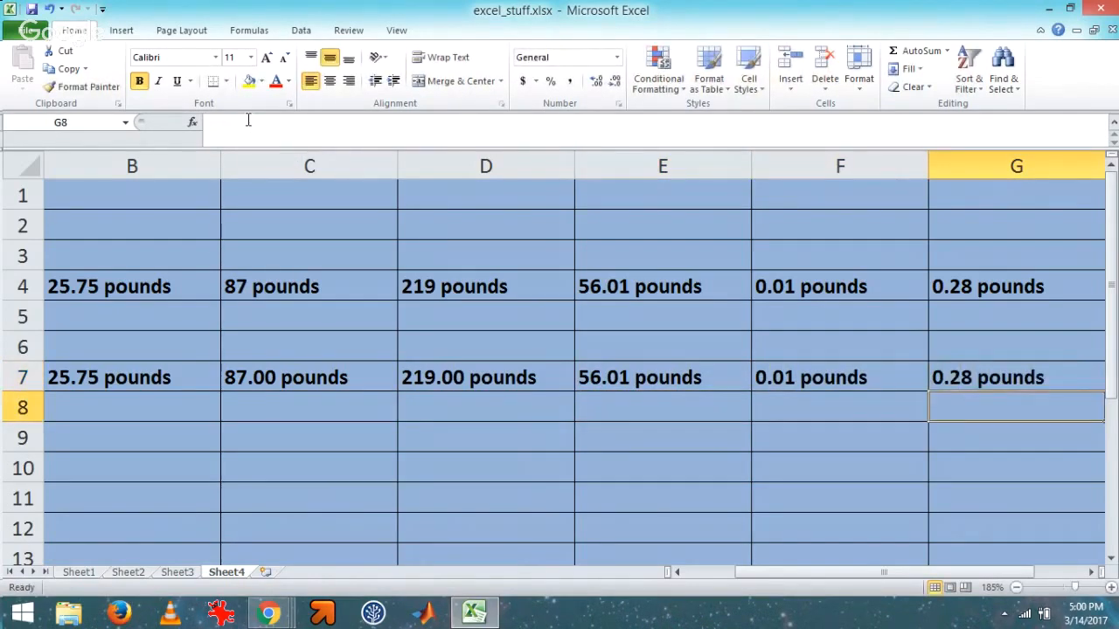
Add up B7:G7 in cell B9 with a SUM formula.
{"action": "key", "text": "Left"}
{"action": "key", "text": "Left"}
{"action": "key", "text": "Left"}
{"action": "key", "text": "Left"}
{"action": "key", "text": "Left"}
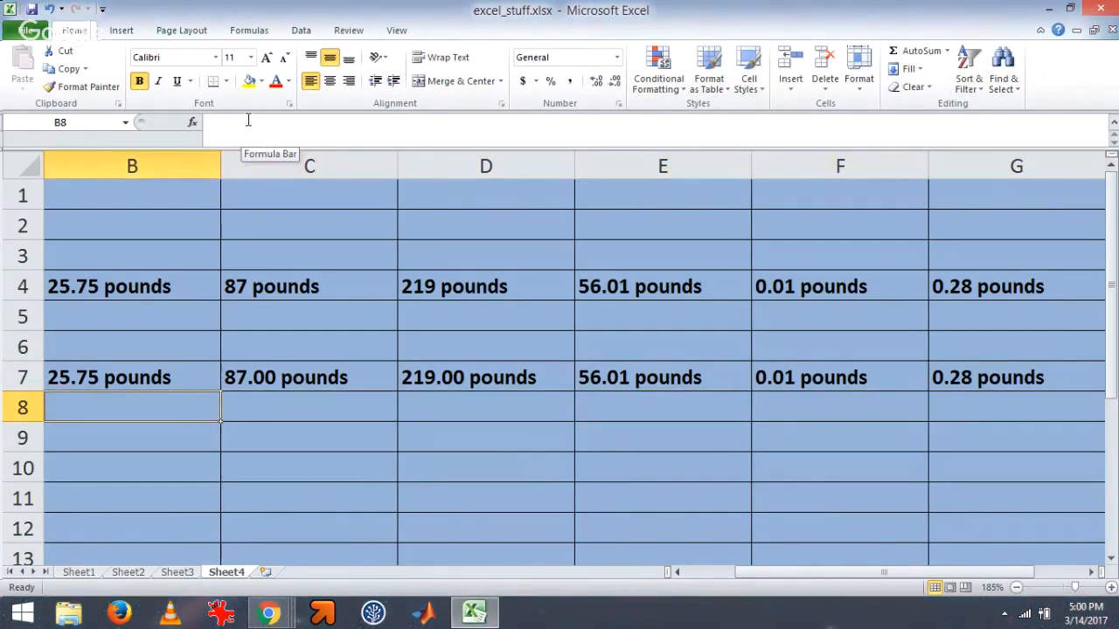
{"action": "key", "text": "Down"}
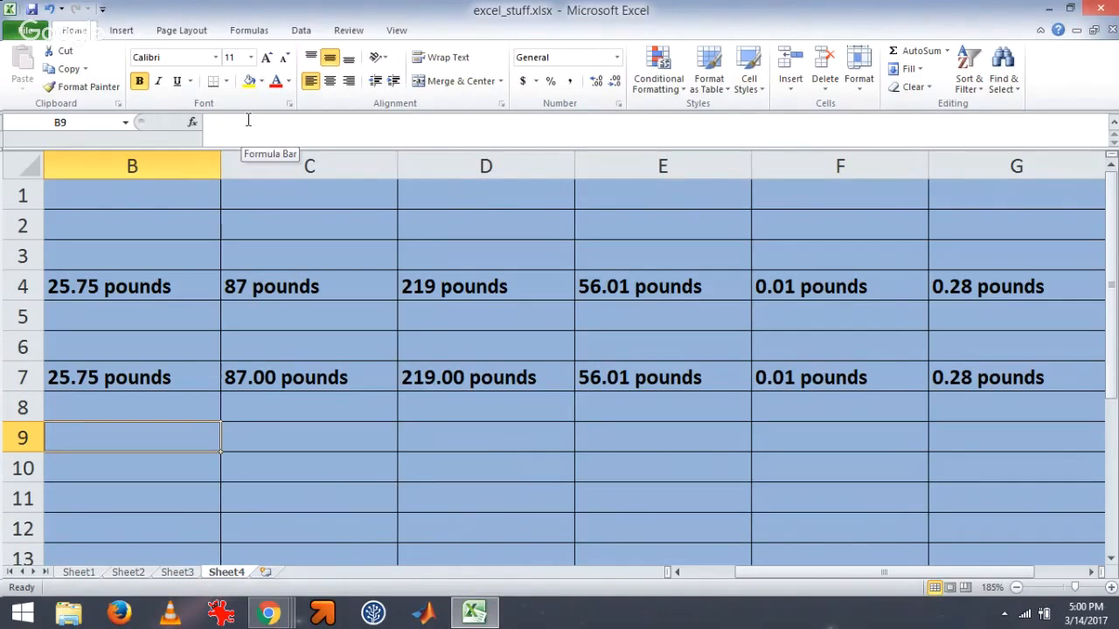
{"action": "type", "text": "=sum("}
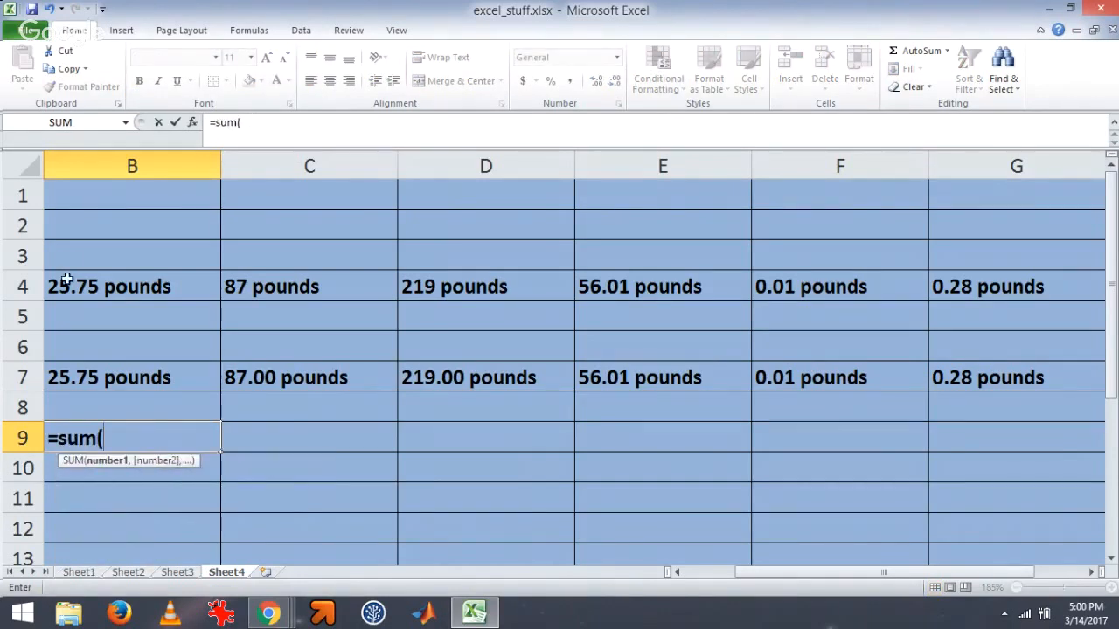
{"action": "left_click_drag", "start_coordinate": [115, 376], "coordinate": [938, 379]}
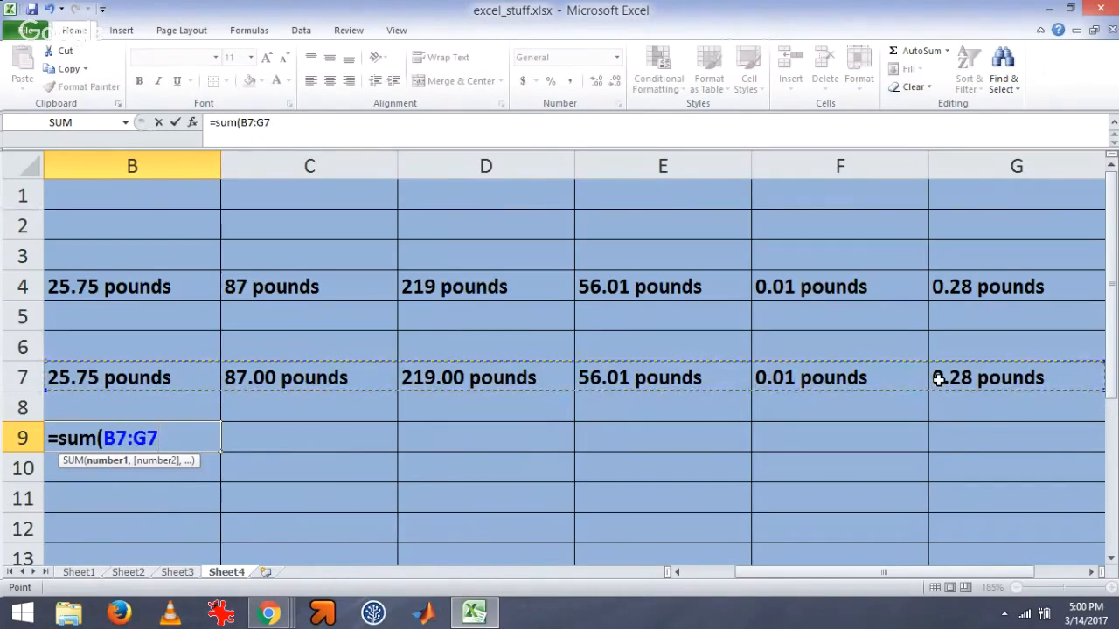
{"action": "key", "text": "Return"}
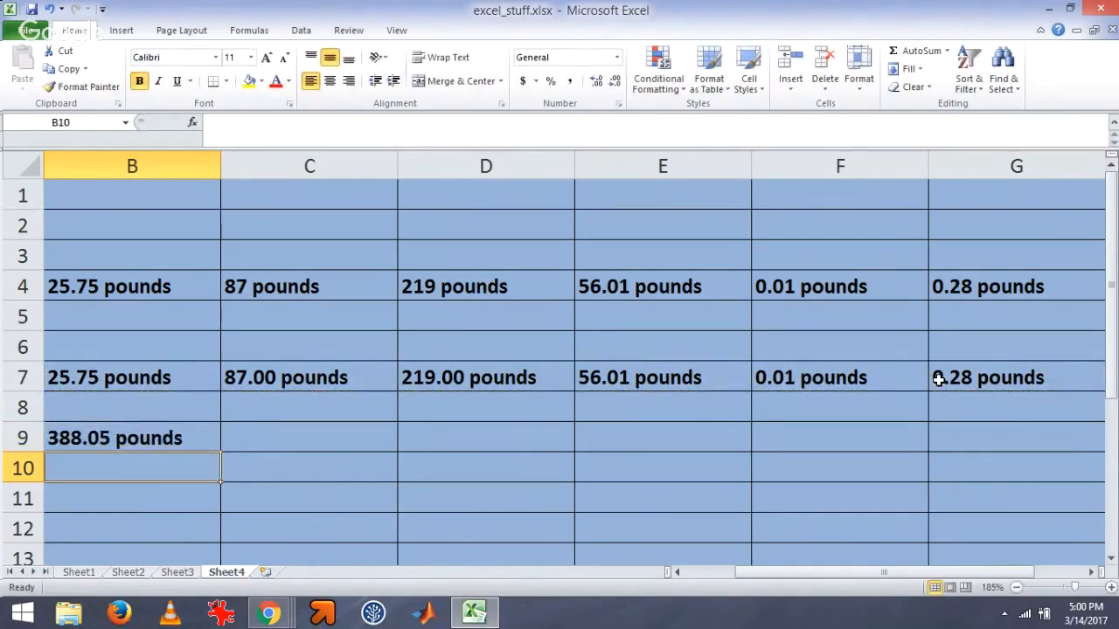
Check the values stored in row 7 from B7 to F7 and the formula behind the total in B9.
{"action": "key", "text": "Up"}
{"action": "key", "text": "Up"}
{"action": "key", "text": "Up"}
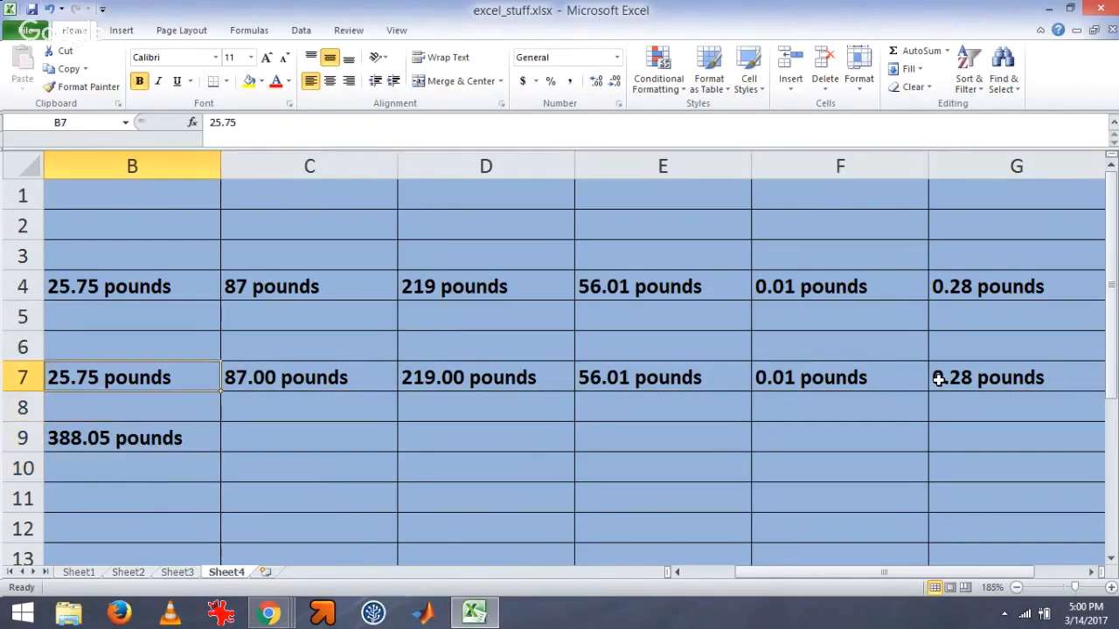
{"action": "key", "text": "Right"}
{"action": "key", "text": "Right"}
{"action": "key", "text": "Right"}
{"action": "key", "text": "Right"}
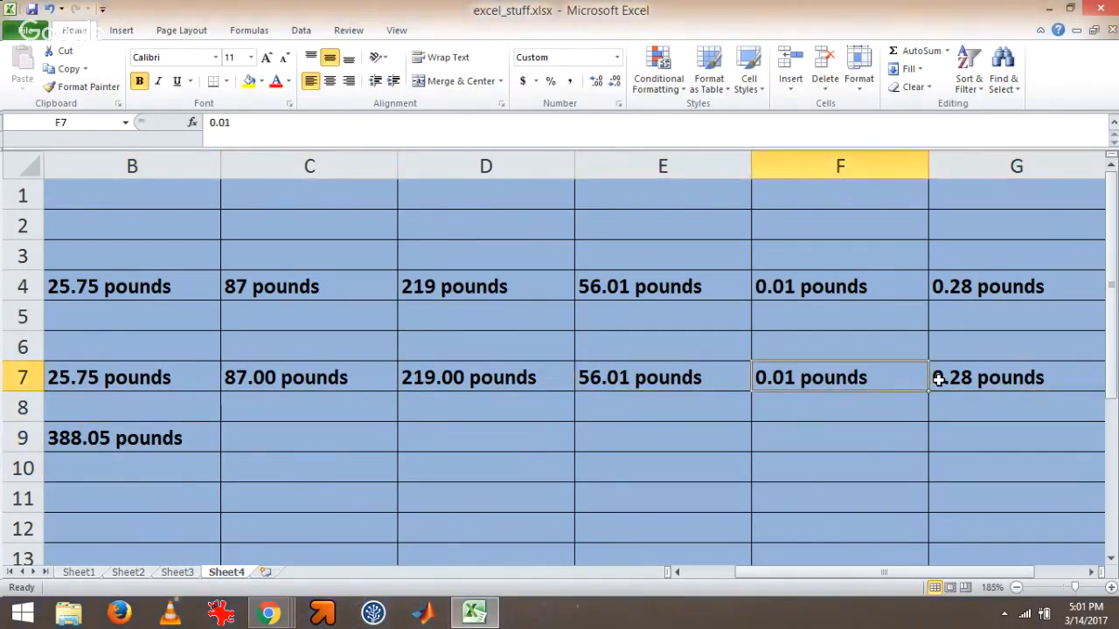
{"action": "key", "text": "ctrl+Left"}
{"action": "key", "text": "Down"}
{"action": "key", "text": "Down"}
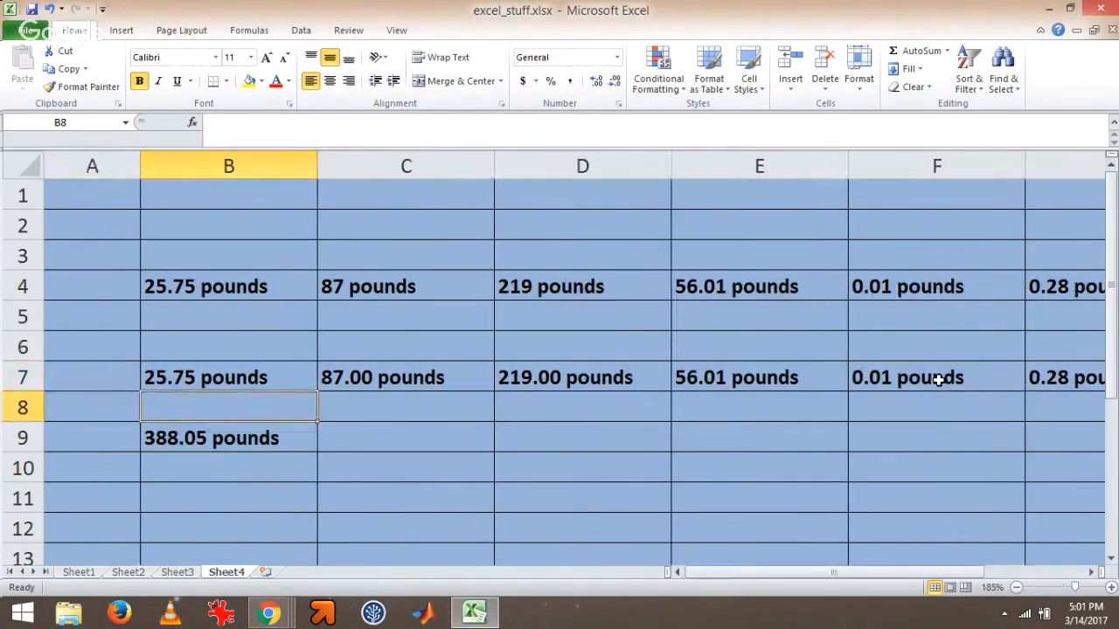
{"action": "left_click", "coordinate": [1092, 572]}
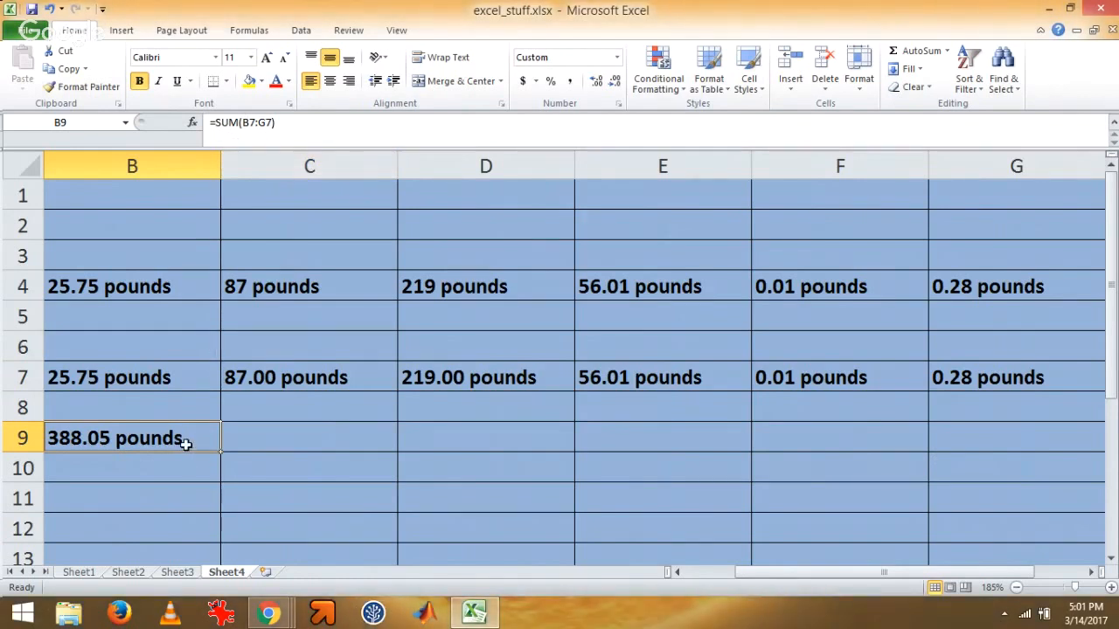
{"action": "key", "text": "Right"}
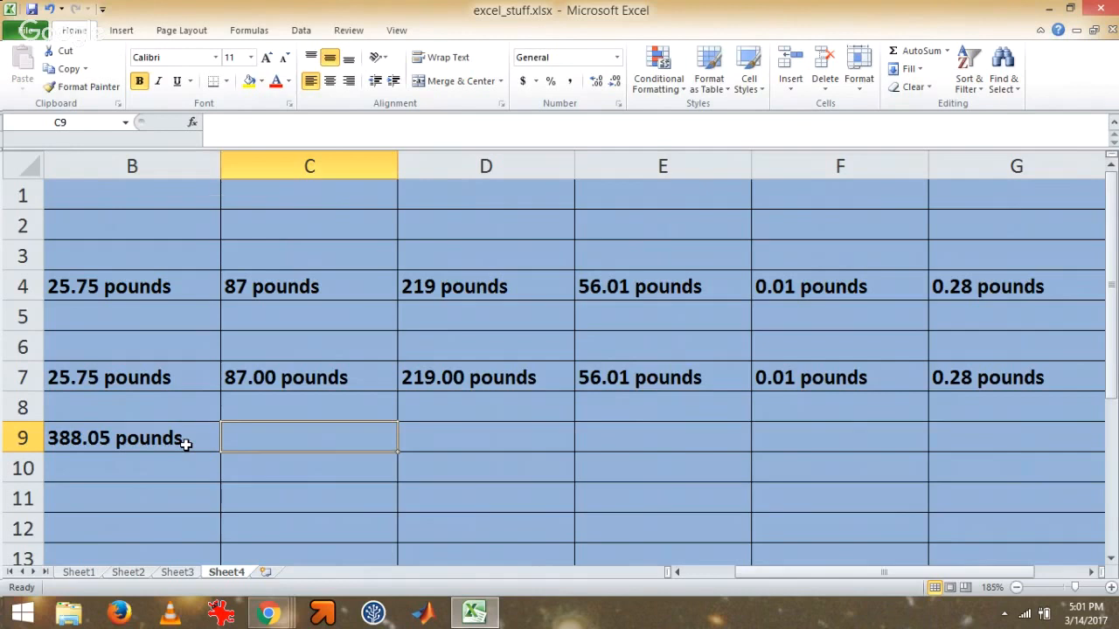
Review the stored contents of B7 through G7 once more and compare them with the sum formula in B9.
{"action": "left_click", "coordinate": [166, 392]}
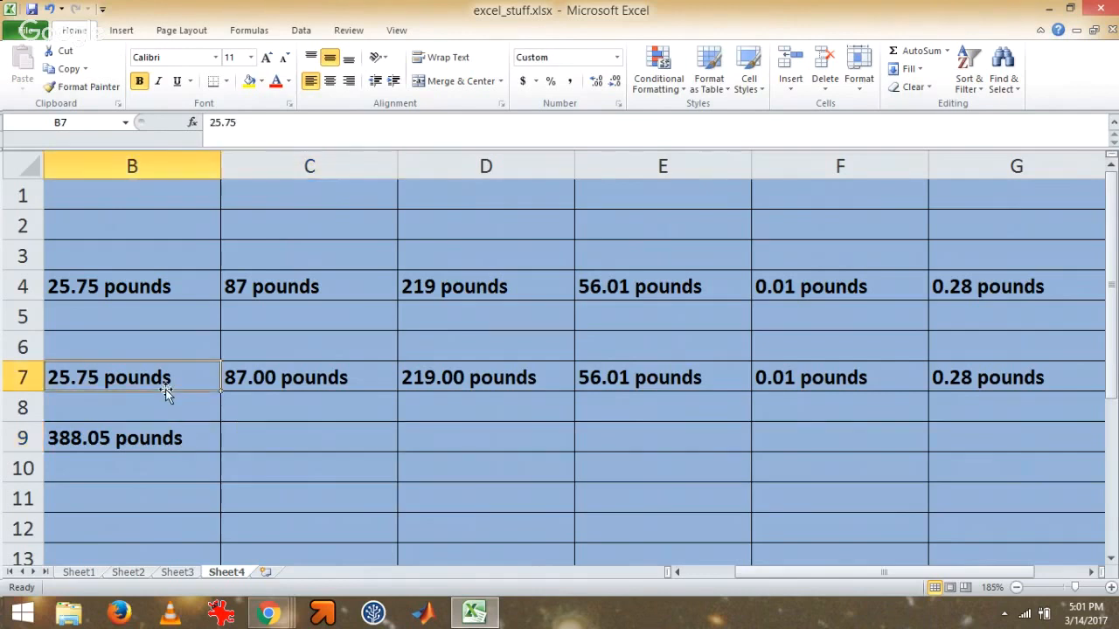
{"action": "key", "text": "Right"}
{"action": "key", "text": "Right"}
{"action": "key", "text": "Right"}
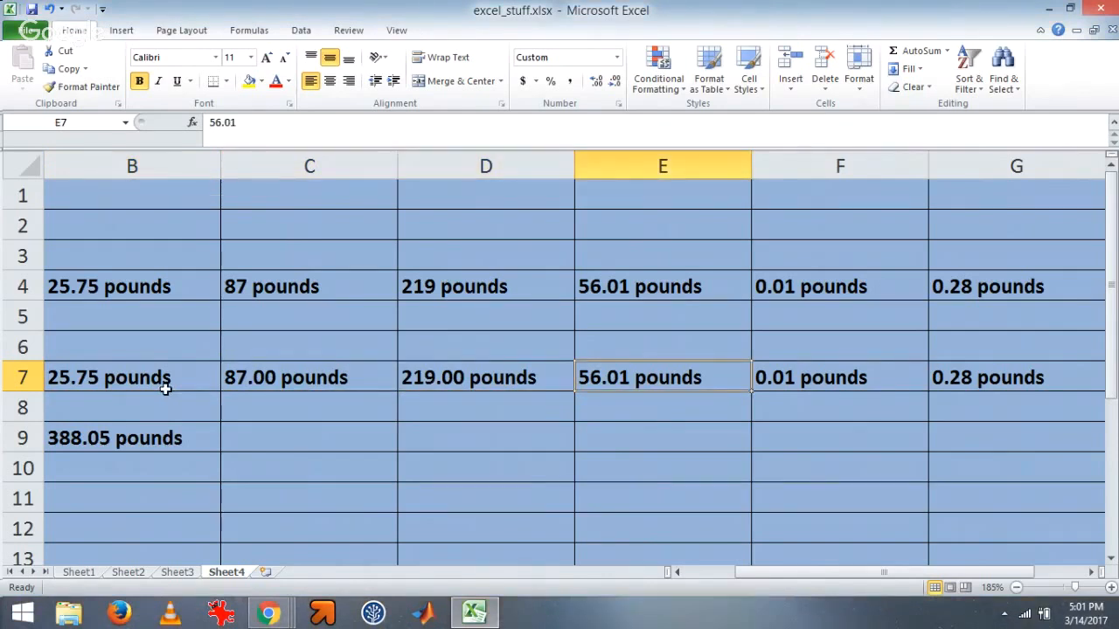
{"action": "key", "text": "Right"}
{"action": "key", "text": "Right"}
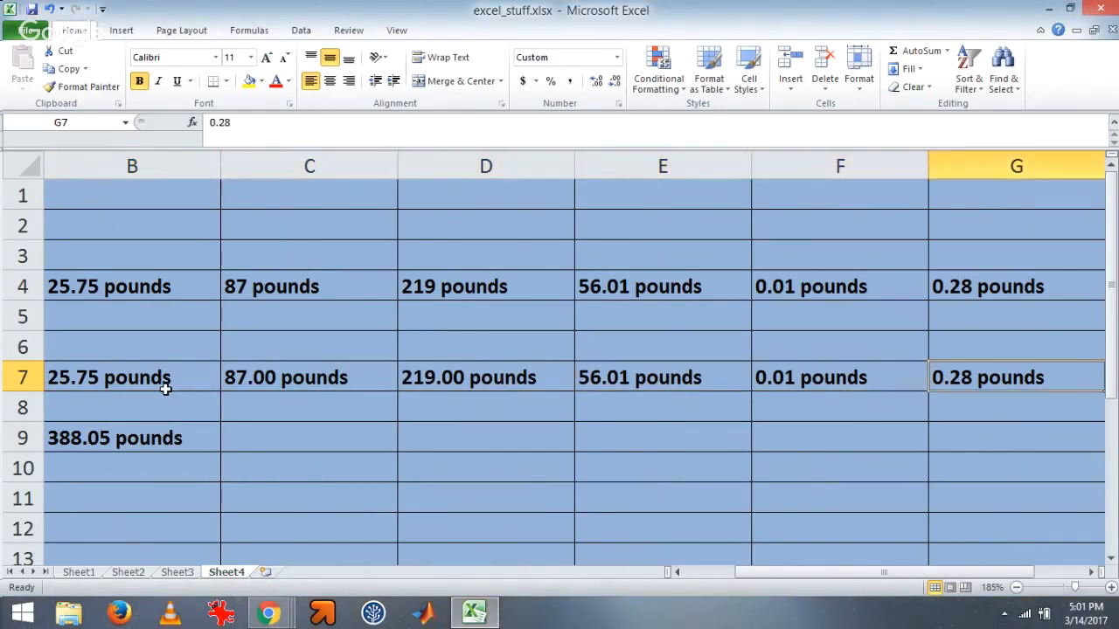
{"action": "left_click", "coordinate": [166, 389]}
{"action": "key", "text": "Left"}
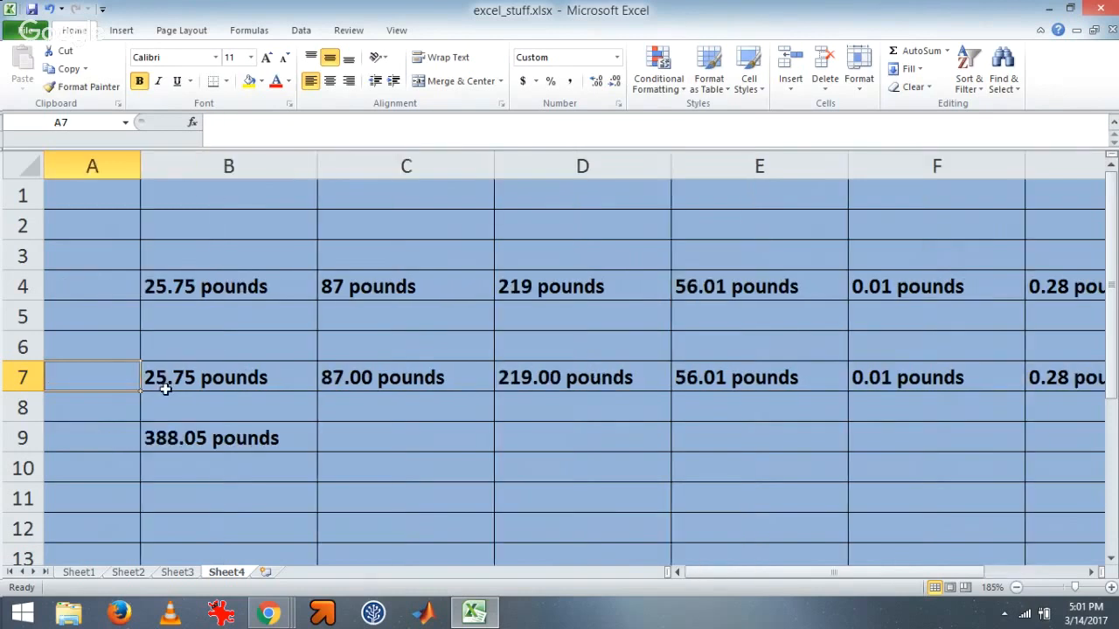
{"action": "key", "text": "Right"}
{"action": "key", "text": "Down"}
{"action": "key", "text": "Down"}
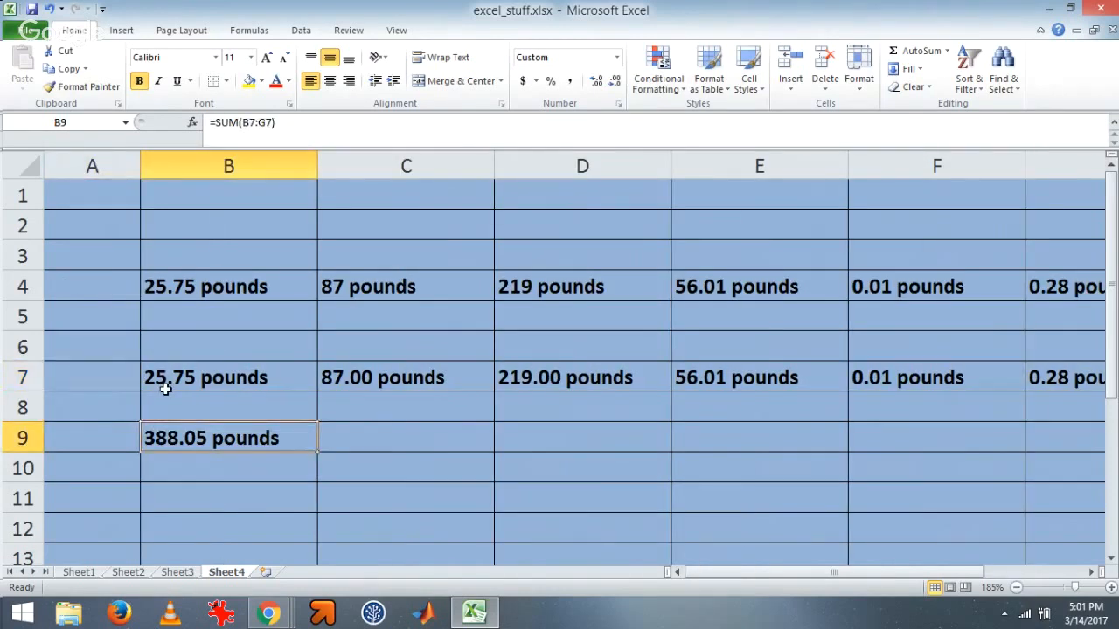
{"action": "key", "text": "Right"}
{"action": "key", "text": "Right"}
{"action": "key", "text": "Right"}
{"action": "key", "text": "Right"}
{"action": "key", "text": "Right"}
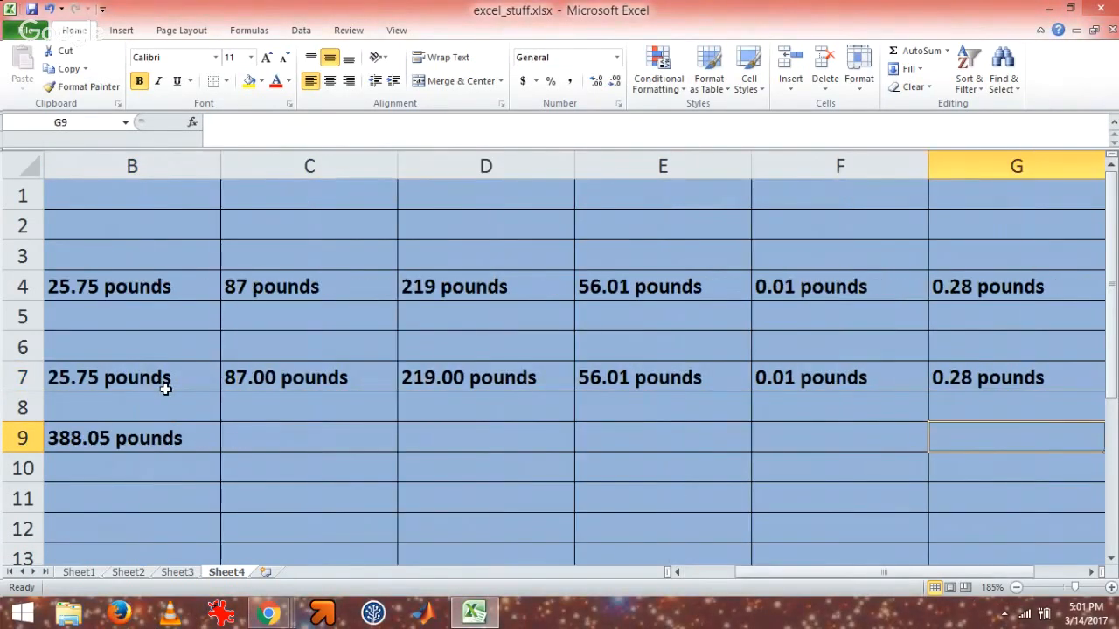
{"action": "key", "text": "Left"}
{"action": "key", "text": "Left"}
{"action": "key", "text": "Left"}
{"action": "key", "text": "Left"}
{"action": "key", "text": "Down"}
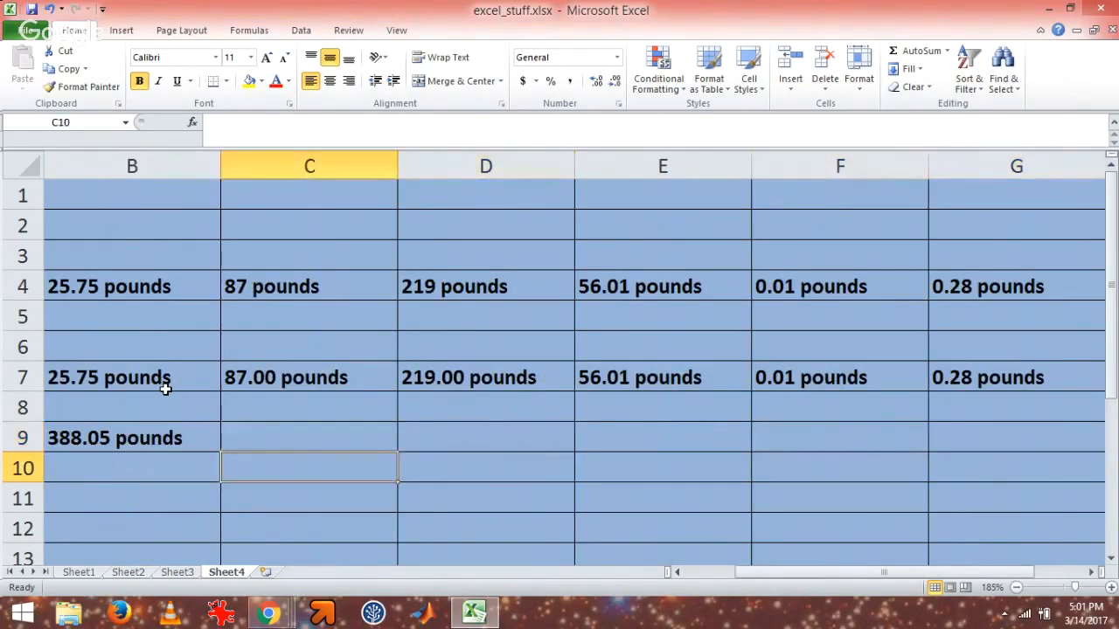
{"action": "key", "text": "Left"}
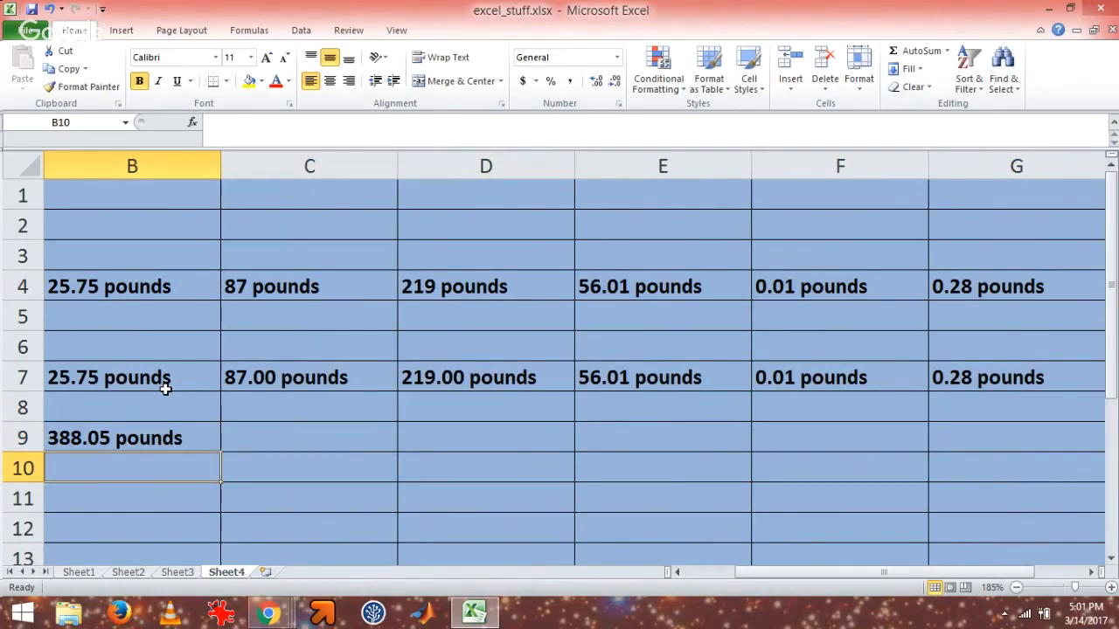